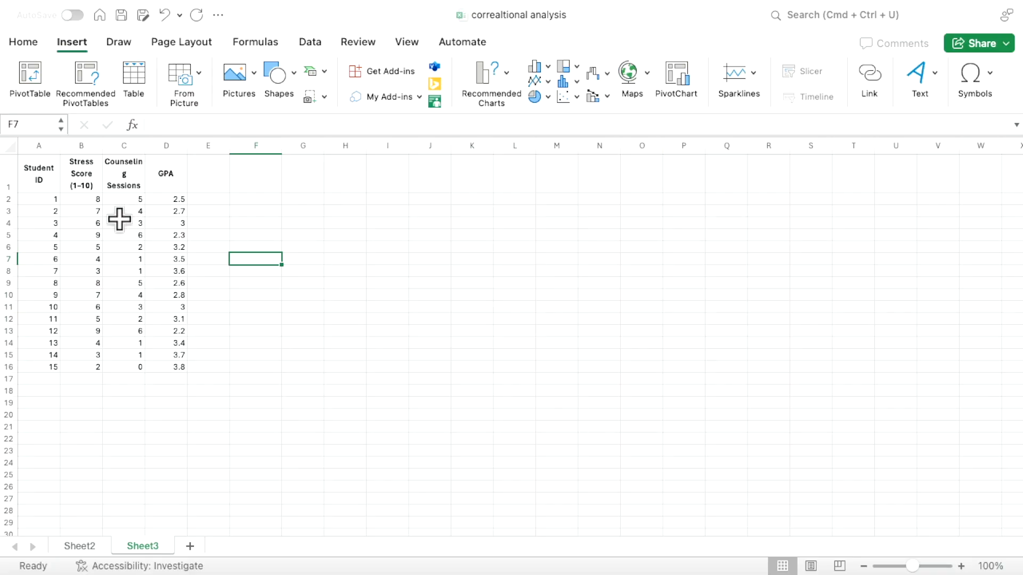
Step: Review the Stress Score, Counseling Sessions and GPA columns of the student data
{"action": "left_click", "coordinate": [74, 175]}
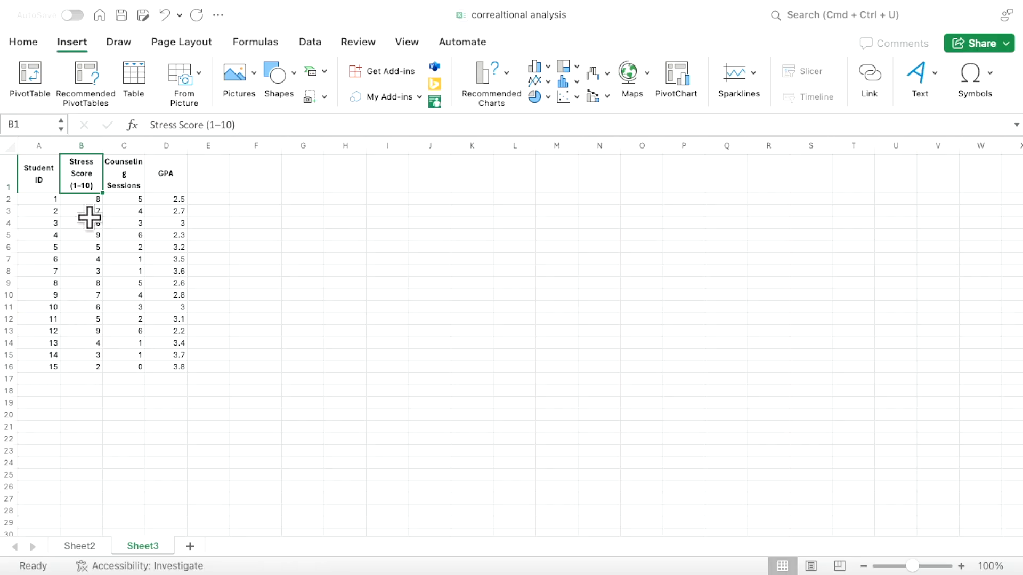
{"action": "left_click", "coordinate": [118, 175]}
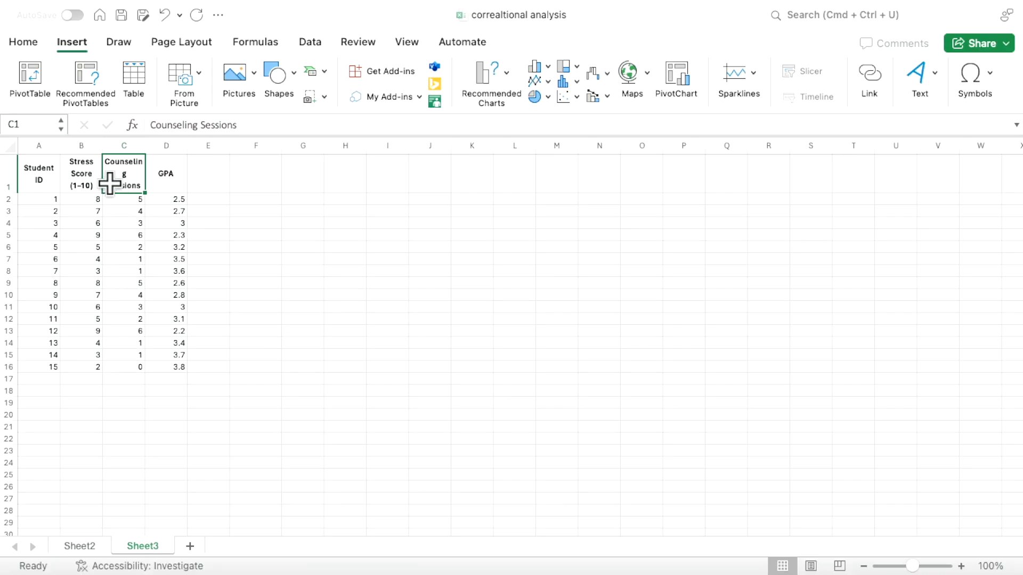
{"action": "left_click", "coordinate": [126, 198]}
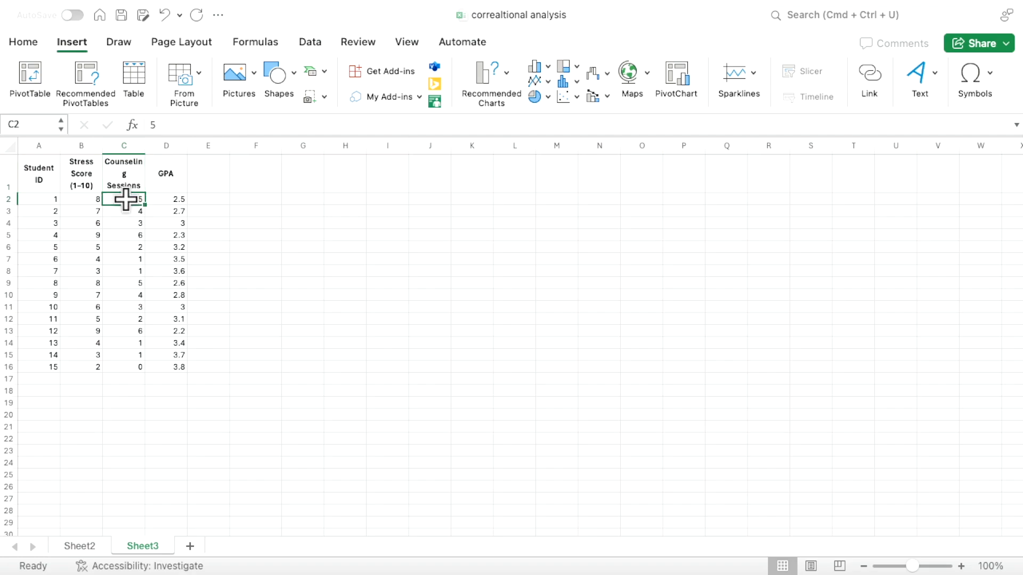
{"action": "left_click", "coordinate": [121, 212]}
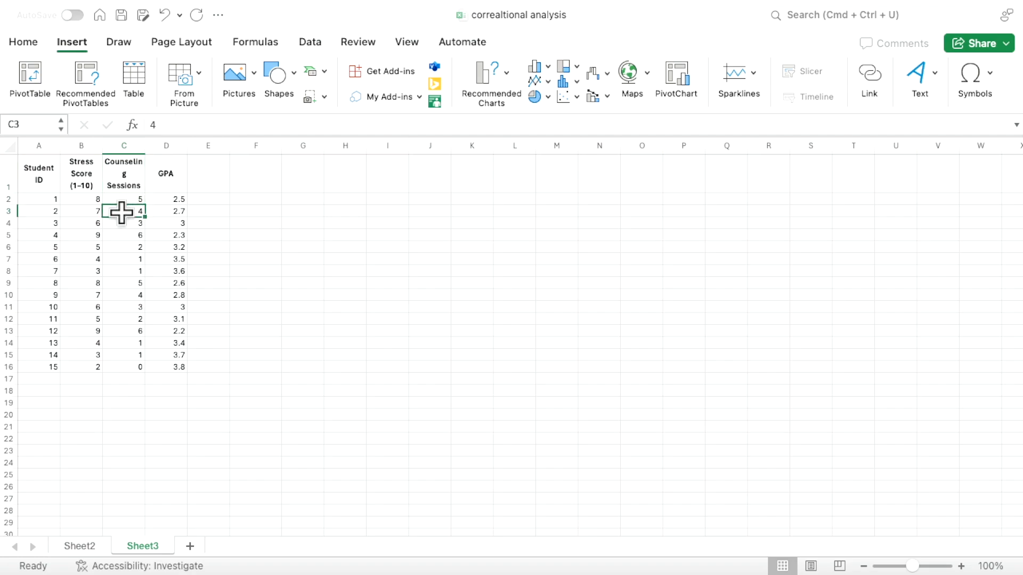
{"action": "left_click", "coordinate": [124, 223]}
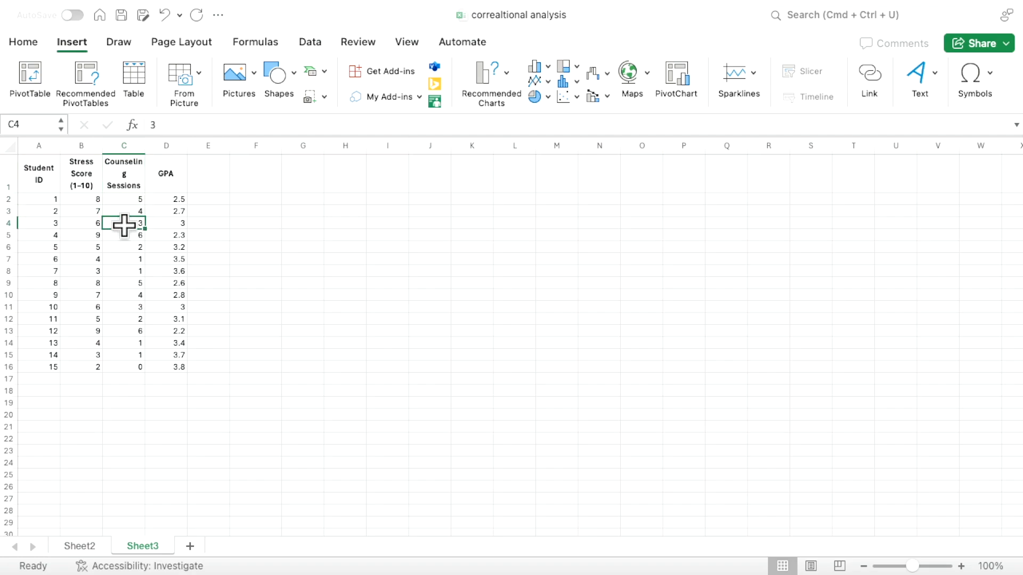
{"action": "left_click", "coordinate": [166, 200]}
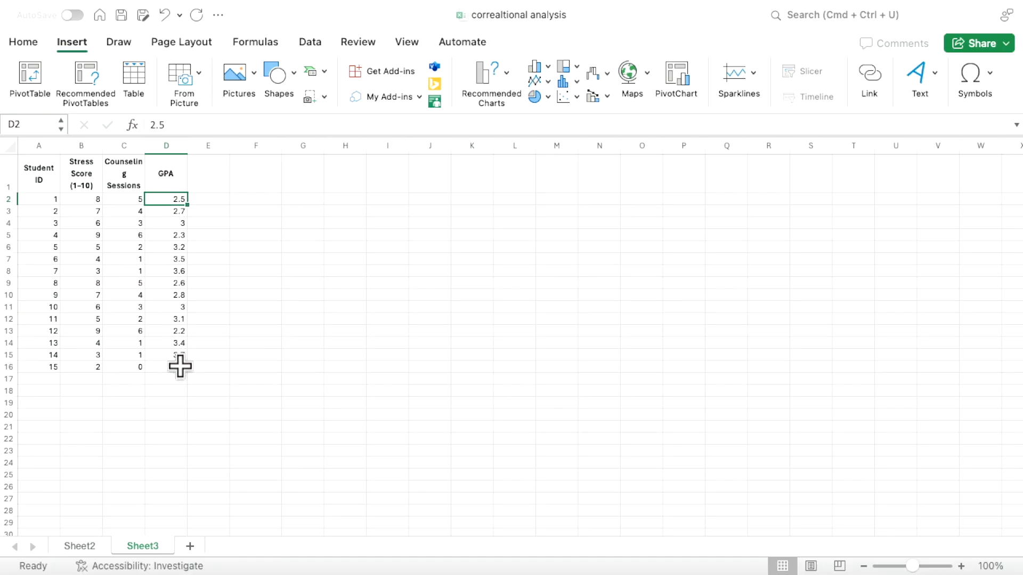
Step: Insert the statistical function CORREL in cell F5
{"action": "left_click", "coordinate": [252, 239]}
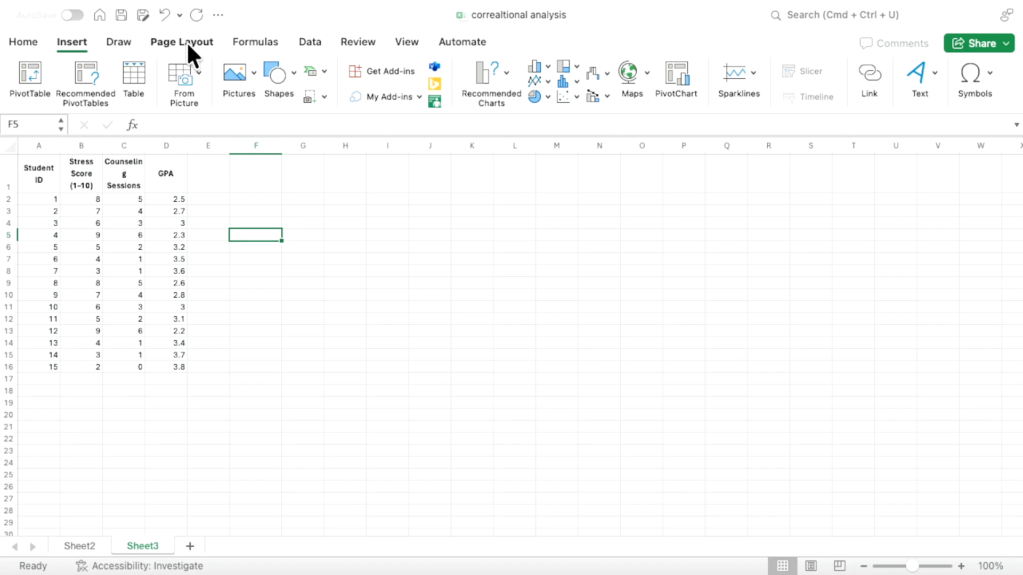
{"action": "left_click", "coordinate": [257, 43]}
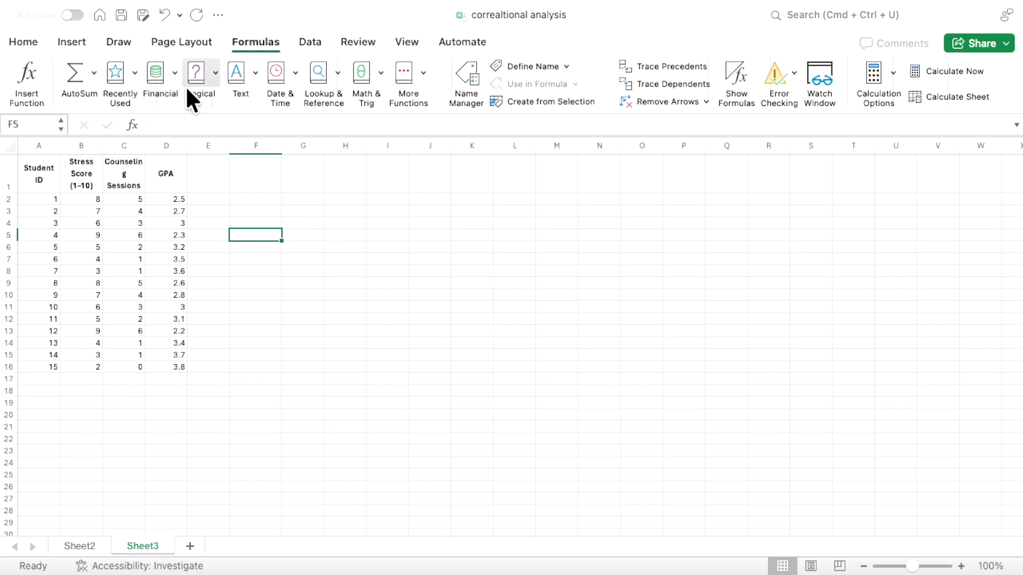
{"action": "left_click", "coordinate": [422, 79]}
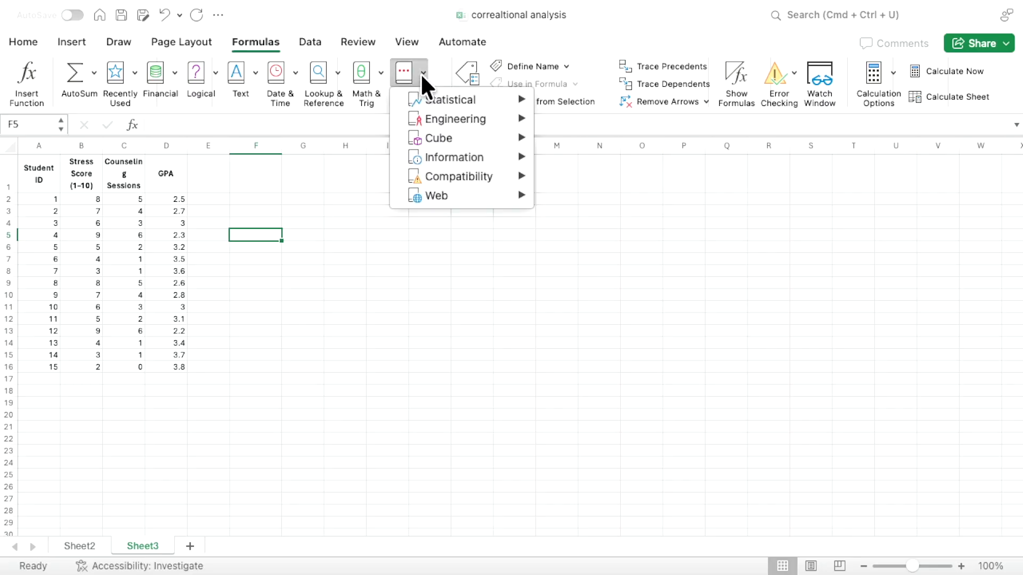
{"action": "mouse_move", "coordinate": [450, 101]}
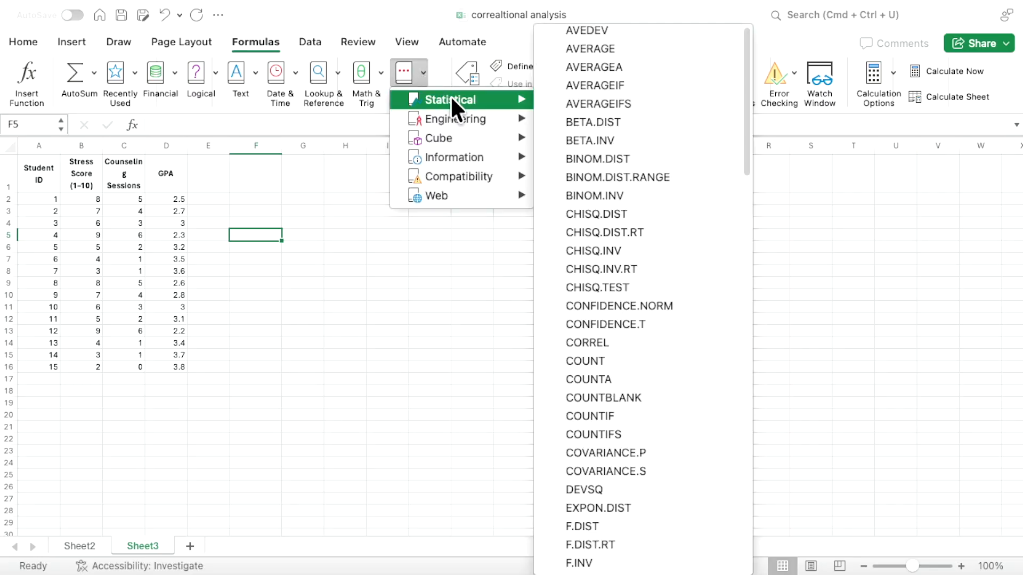
{"action": "left_click", "coordinate": [580, 342]}
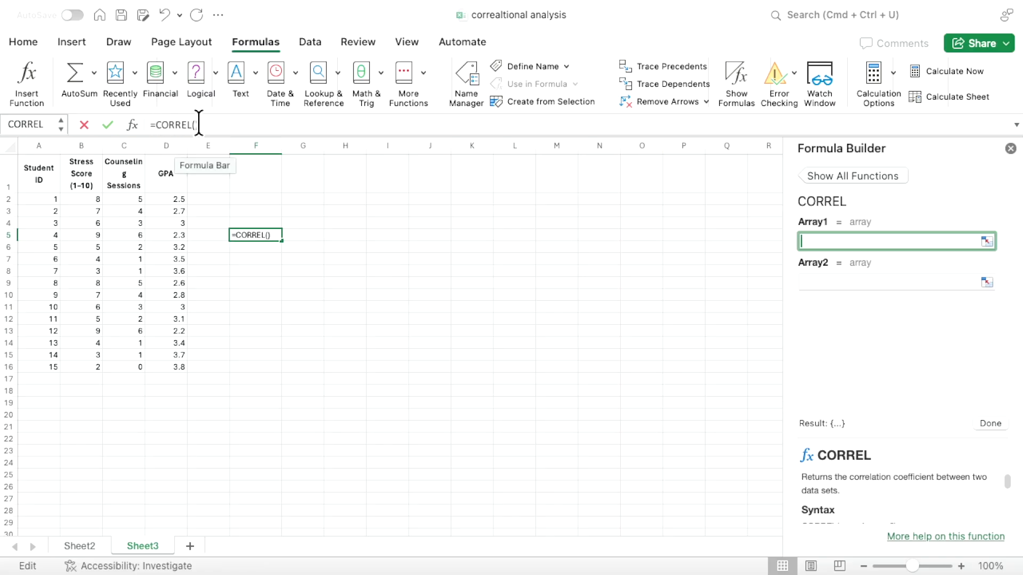
Step: Complete the CORREL formula with stress scores B2:B16 and GPA values D2:D16 as its arrays, and close the Formula Builder
{"action": "left_click", "coordinate": [270, 124]}
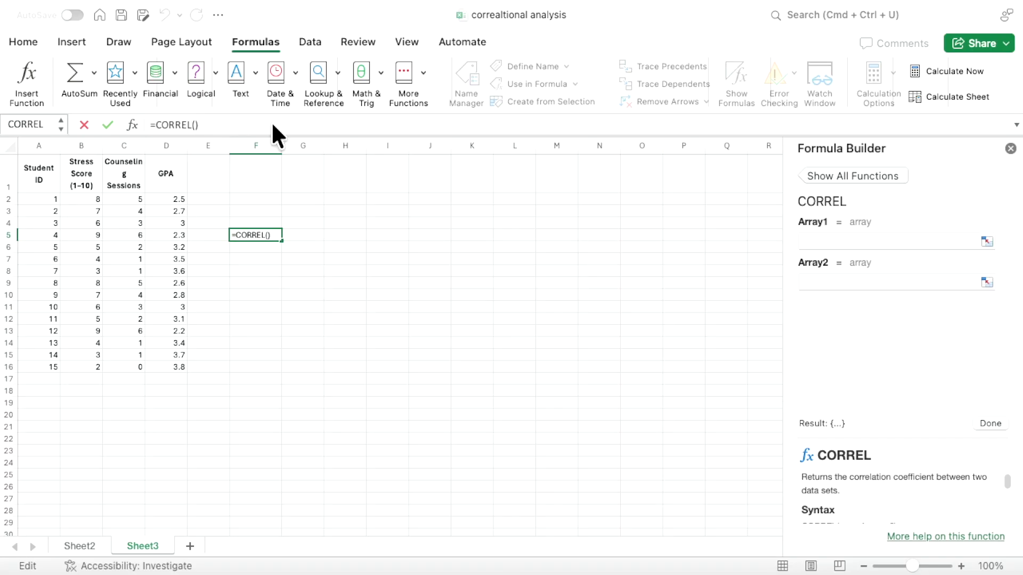
{"action": "key", "text": "Left"}
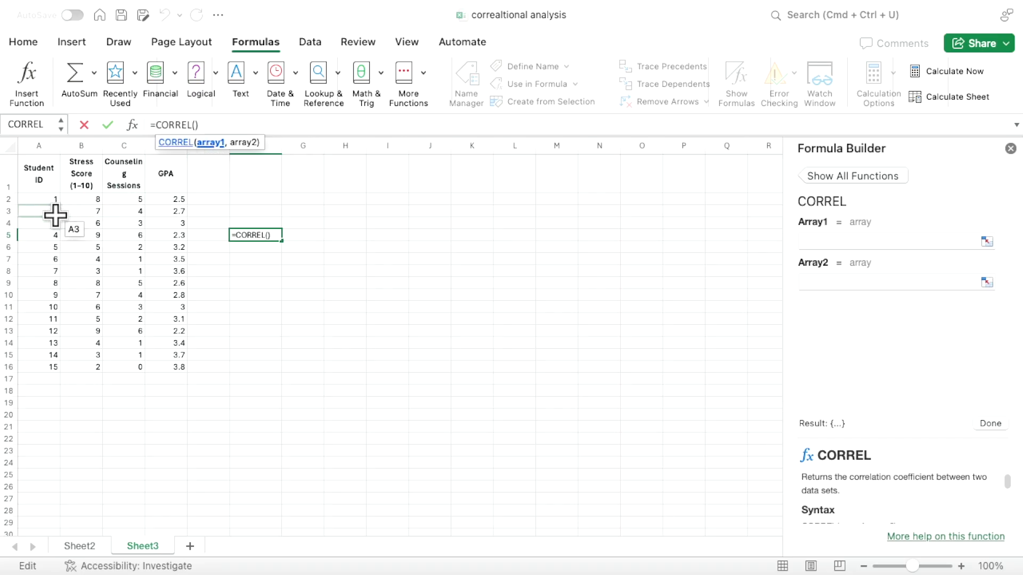
{"action": "left_click_drag", "start_coordinate": [81, 199], "coordinate": [85, 366]}
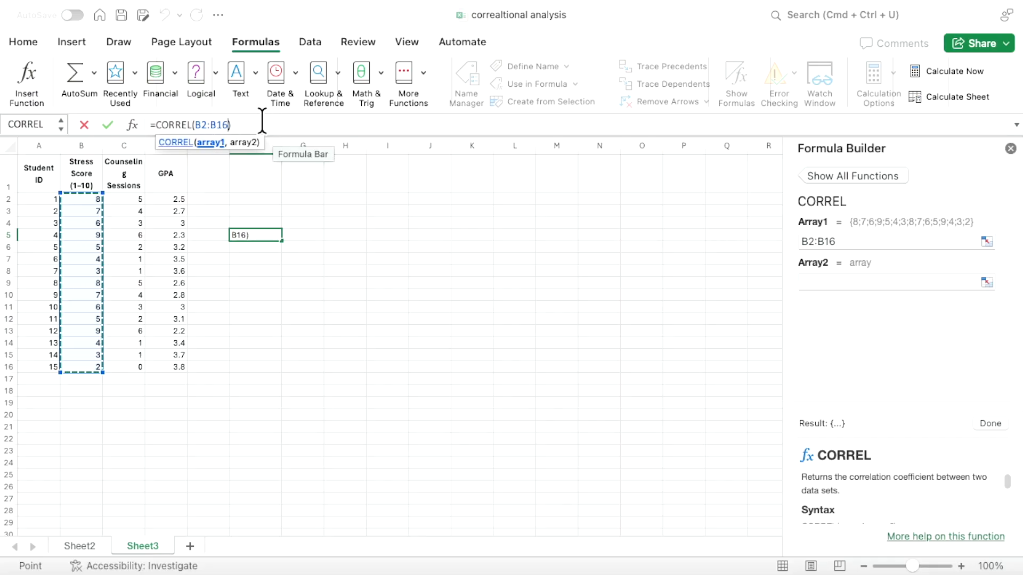
{"action": "type", "text": ","}
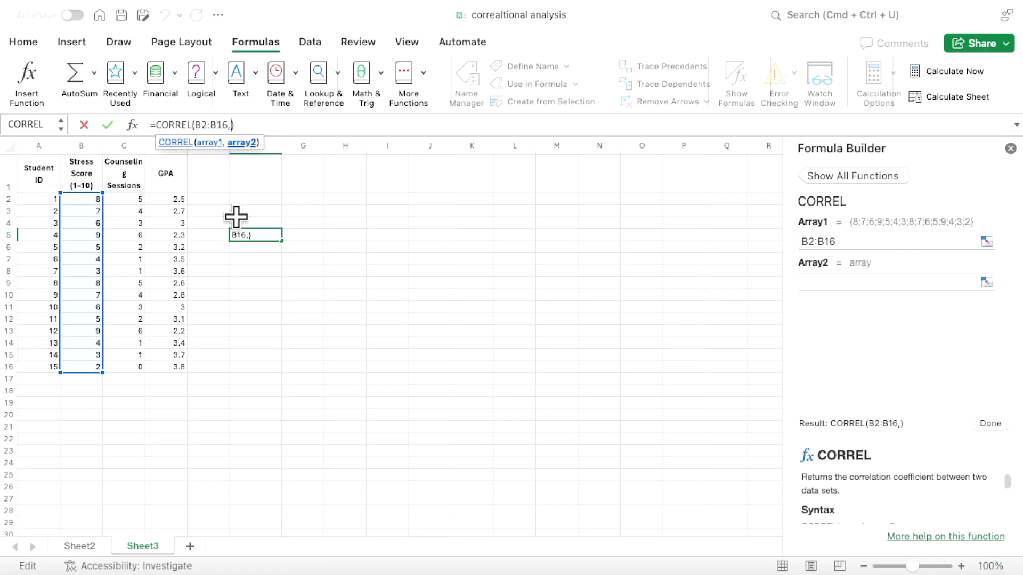
{"action": "left_click", "coordinate": [171, 198]}
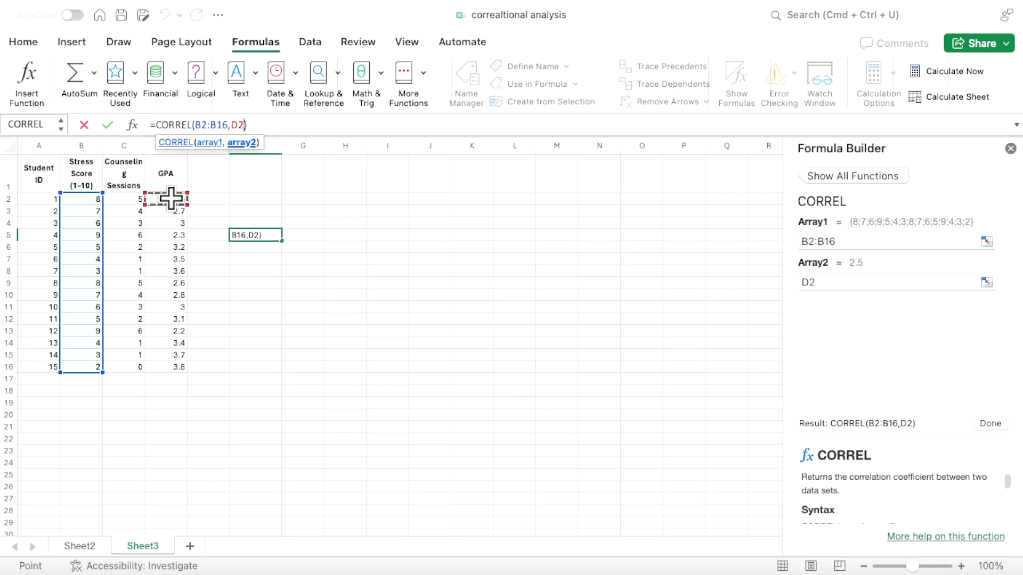
{"action": "left_click_drag", "start_coordinate": [171, 198], "coordinate": [177, 363]}
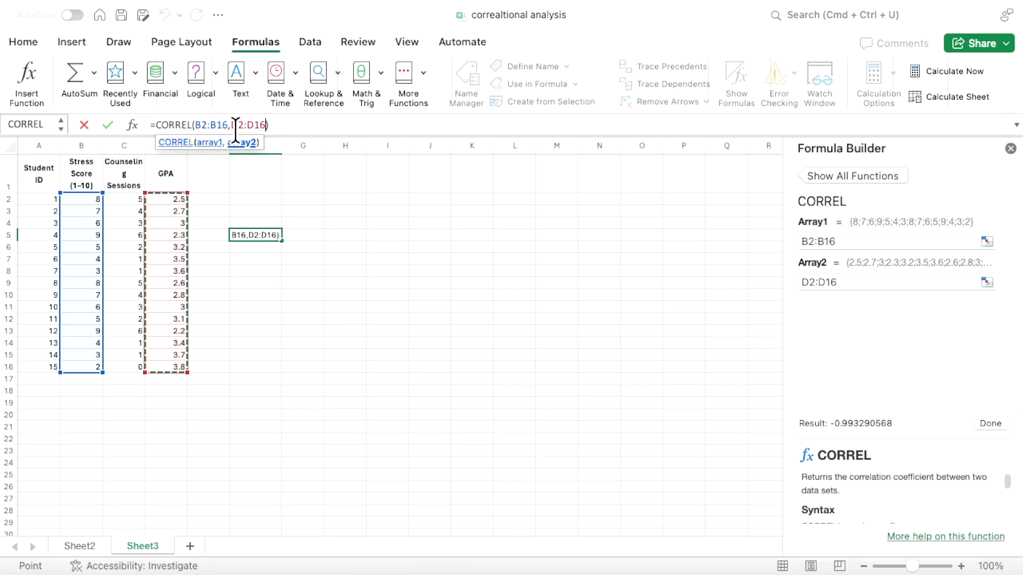
{"action": "left_click", "coordinate": [285, 125]}
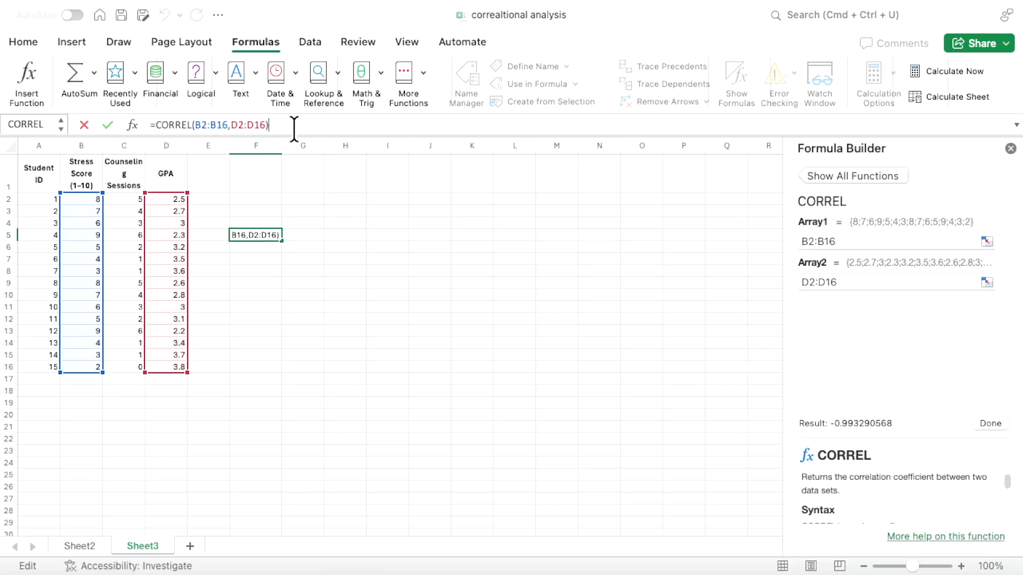
{"action": "key", "text": "Return"}
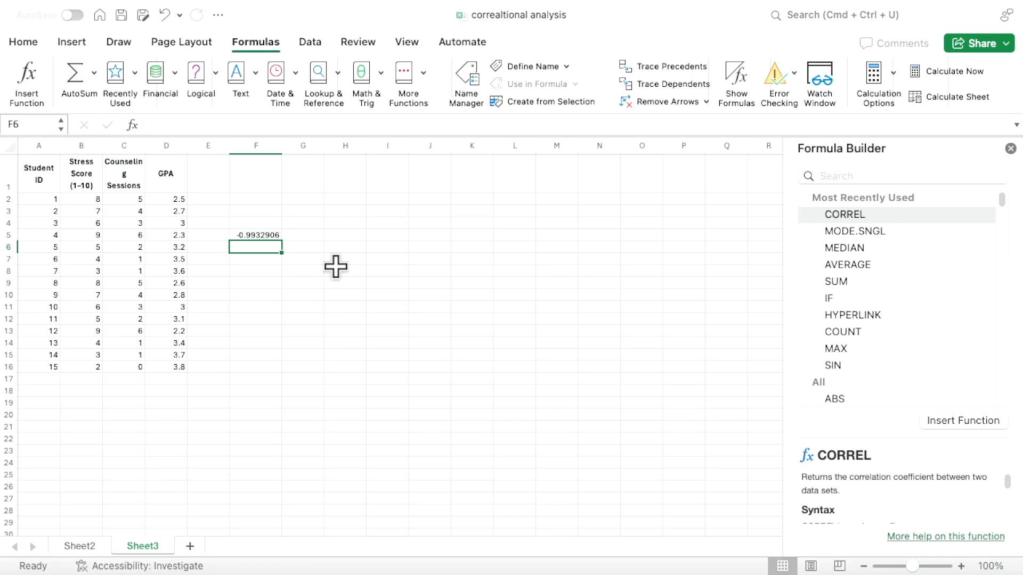
{"action": "left_click", "coordinate": [268, 234]}
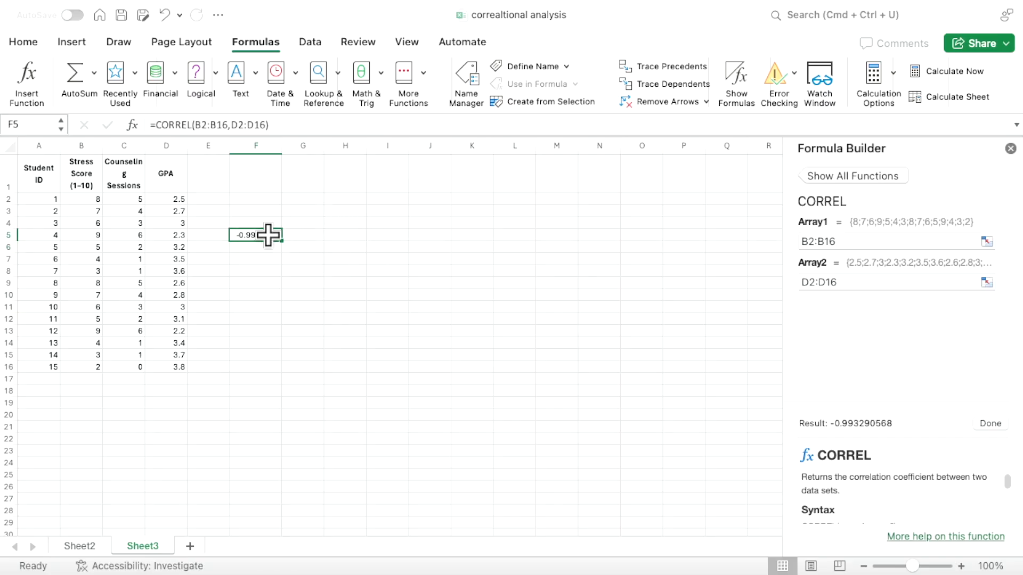
{"action": "left_click", "coordinate": [1010, 149]}
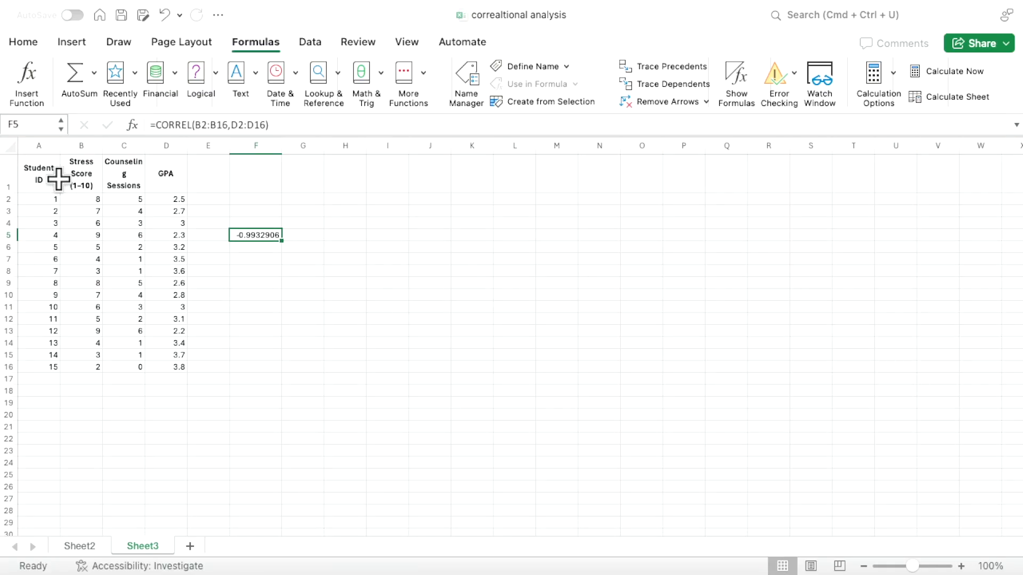
Step: Run Analyze Data on the whole student table, A1:D16
{"action": "left_click_drag", "start_coordinate": [51, 176], "coordinate": [160, 371]}
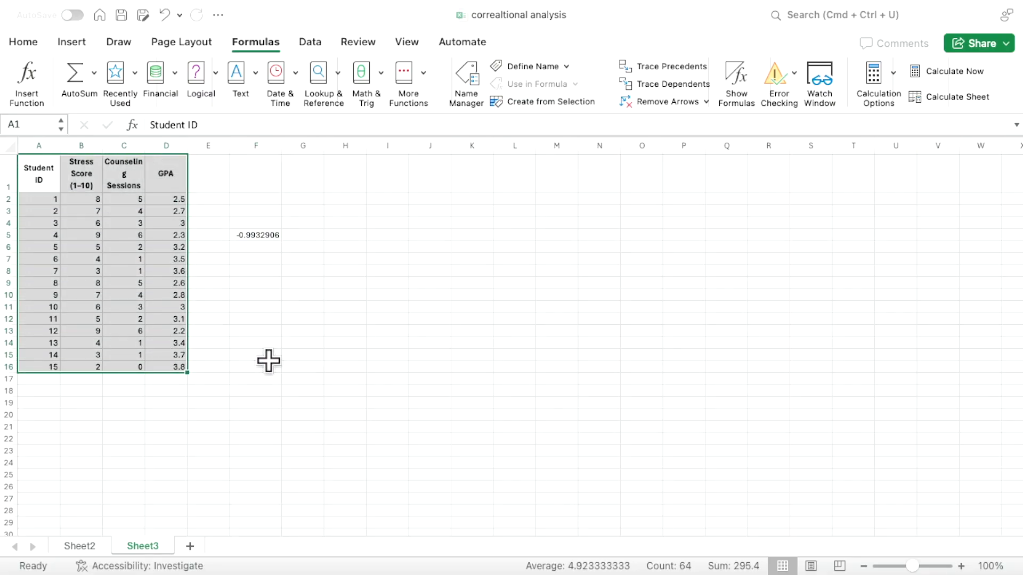
{"action": "left_click", "coordinate": [15, 40]}
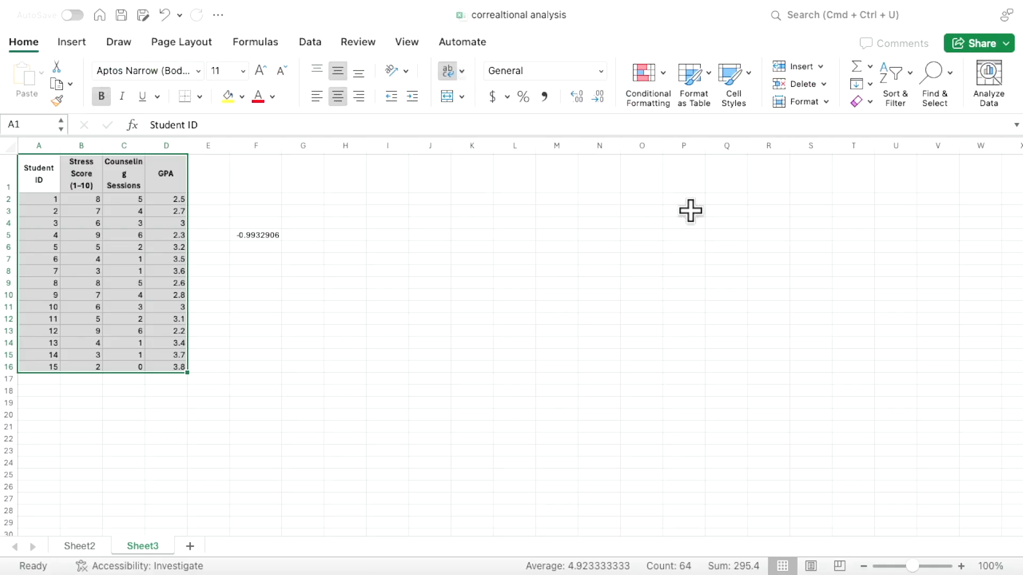
{"action": "left_click", "coordinate": [992, 83]}
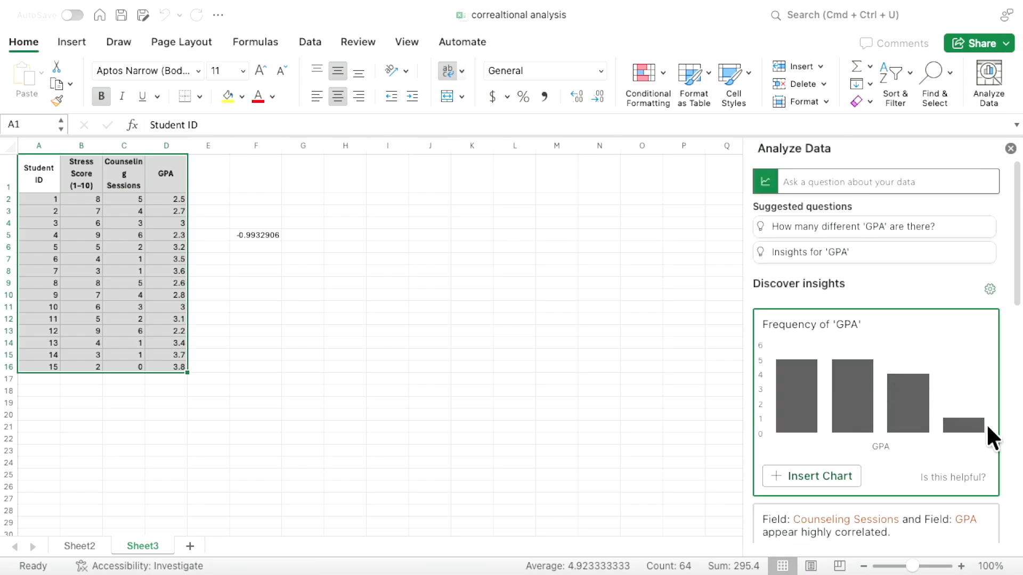
Step: Examine the suggested insights, especially the scatter charts relating counseling sessions to GPA and to stress score
{"action": "left_click_drag", "start_coordinate": [1017, 309], "coordinate": [1019, 339]}
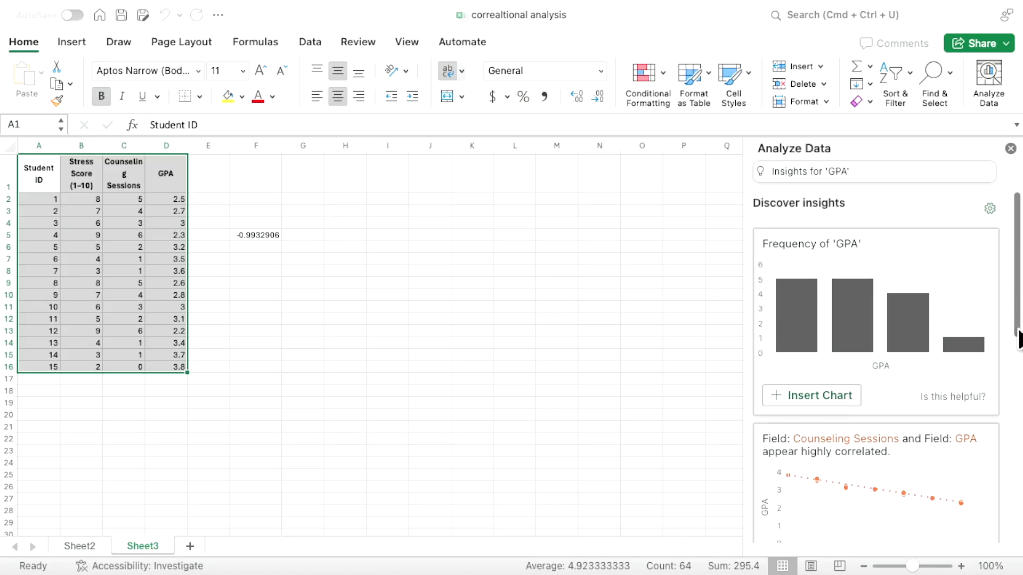
{"action": "left_click_drag", "start_coordinate": [1018, 340], "coordinate": [1019, 356]}
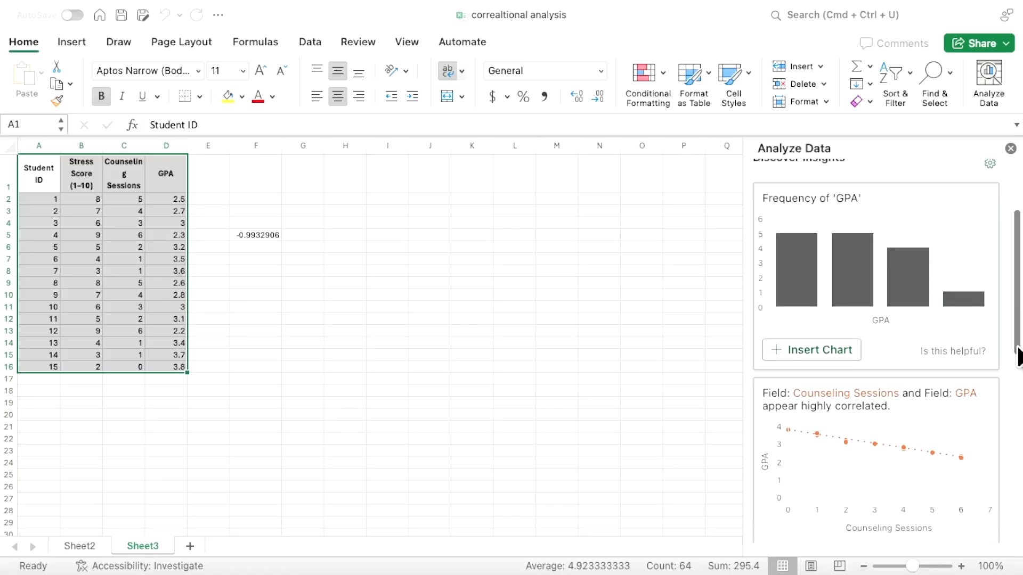
{"action": "left_click_drag", "start_coordinate": [1019, 356], "coordinate": [1011, 425]}
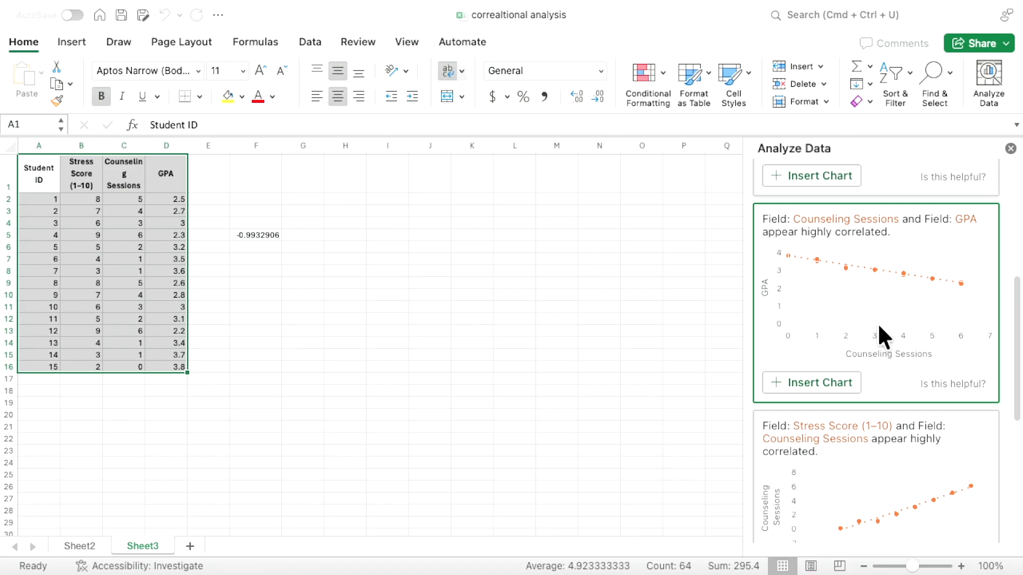
{"action": "scroll", "coordinate": [848, 334], "scroll_direction": "up", "scroll_amount": 3}
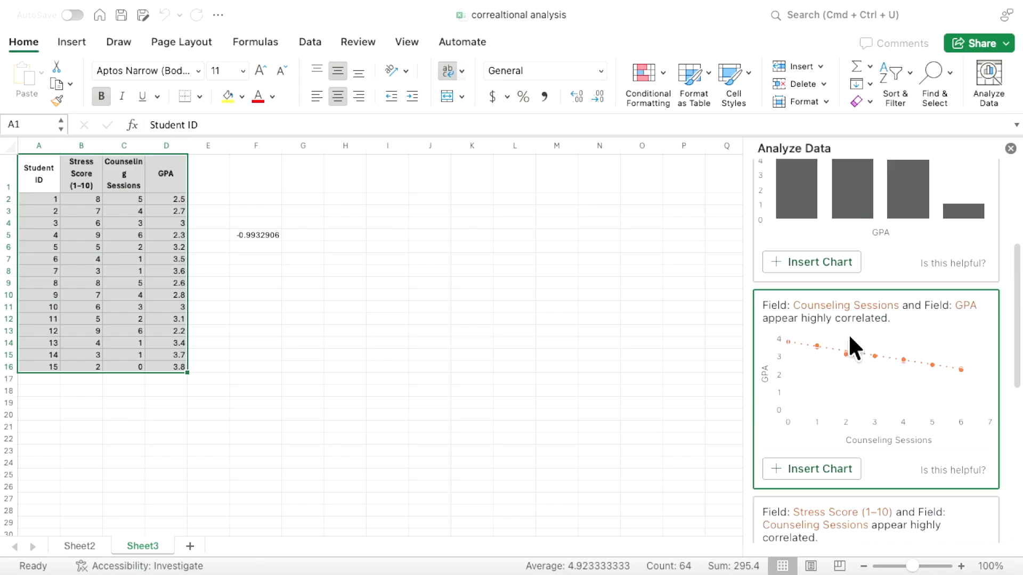
{"action": "scroll", "coordinate": [848, 333], "scroll_direction": "down", "scroll_amount": 6}
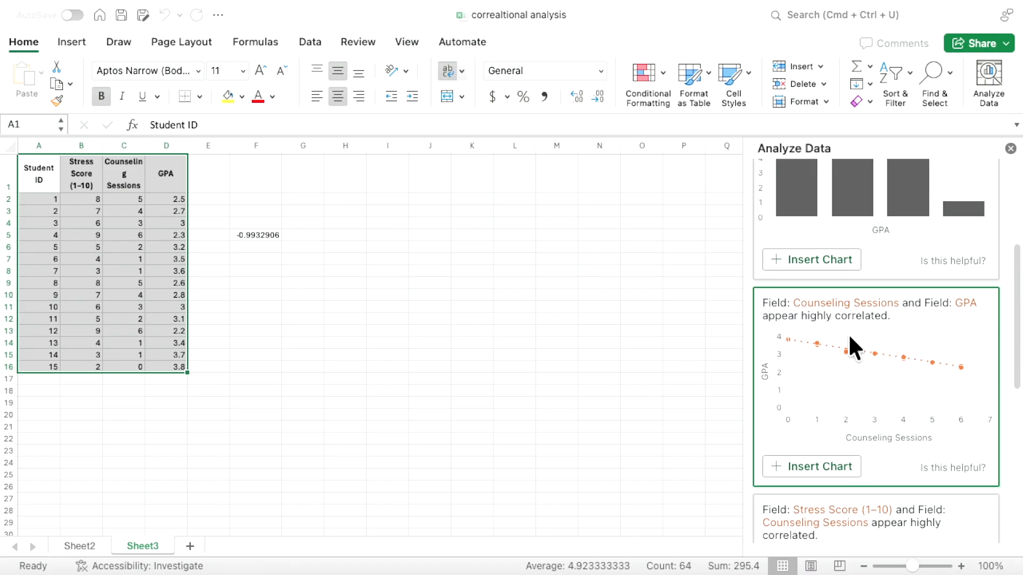
{"action": "scroll", "coordinate": [848, 339], "scroll_direction": "up", "scroll_amount": 2}
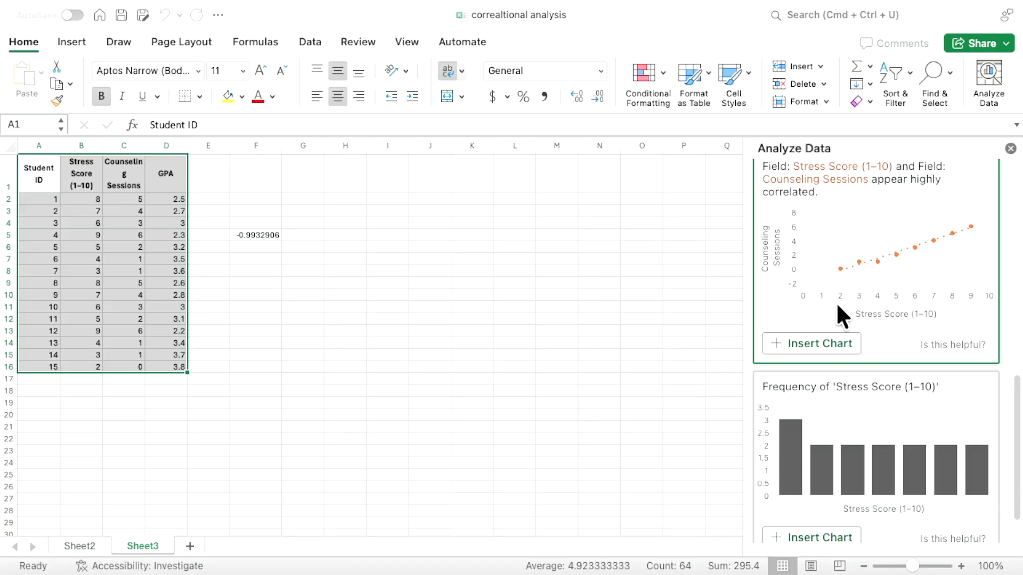
{"action": "scroll", "coordinate": [839, 302], "scroll_direction": "down", "scroll_amount": 2}
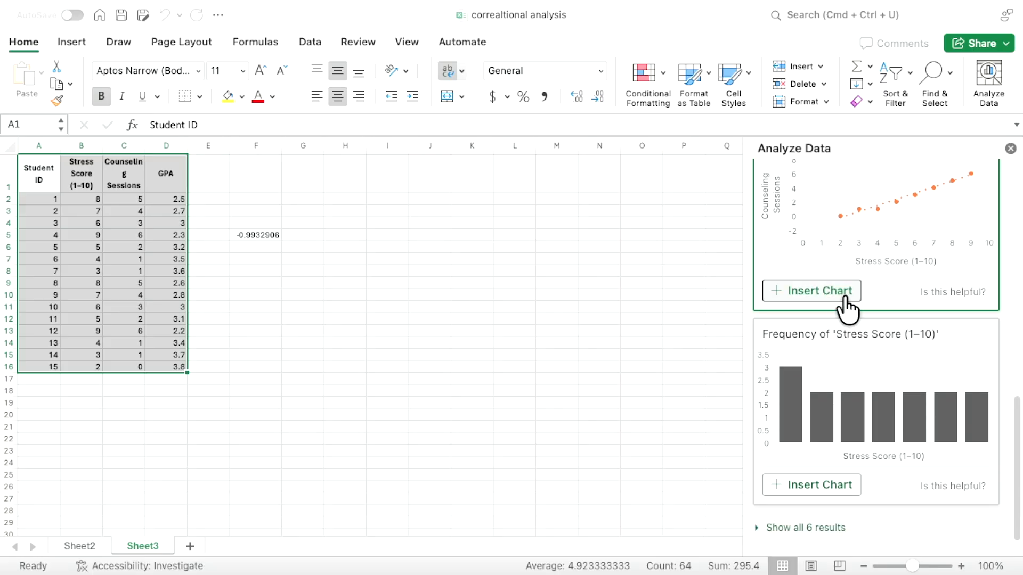
{"action": "scroll", "coordinate": [844, 299], "scroll_direction": "up", "scroll_amount": 10}
{"action": "scroll", "coordinate": [844, 296], "scroll_direction": "down", "scroll_amount": 1}
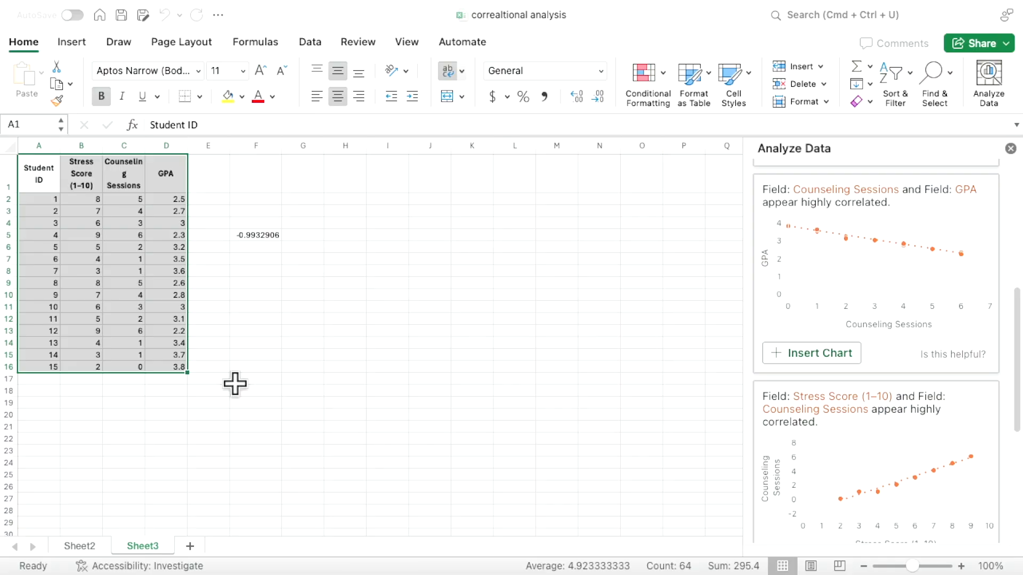
Step: Insert the statistical function CORREL in cell F9
{"action": "left_click", "coordinate": [253, 284]}
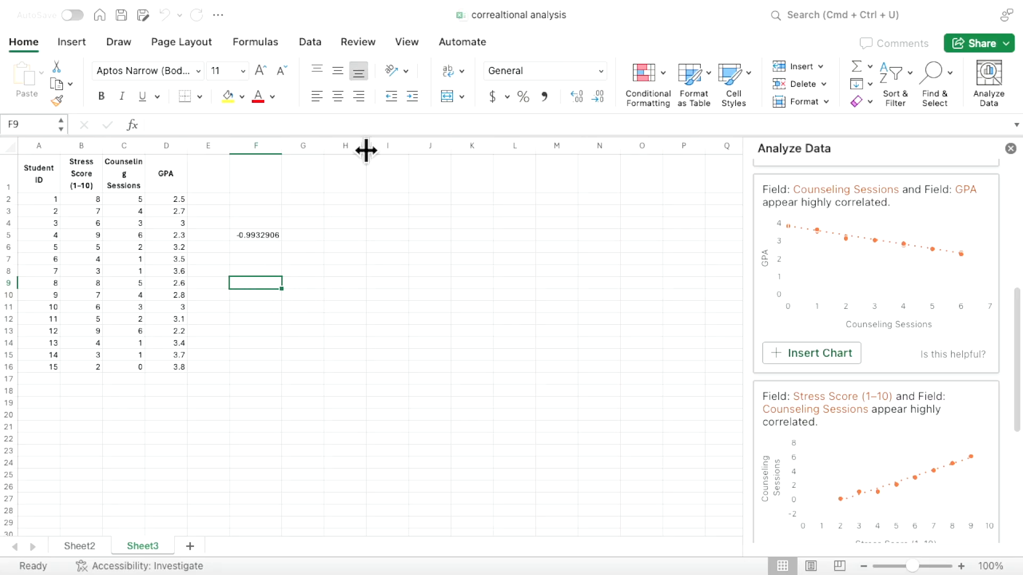
{"action": "left_click", "coordinate": [257, 43]}
{"action": "left_click", "coordinate": [419, 85]}
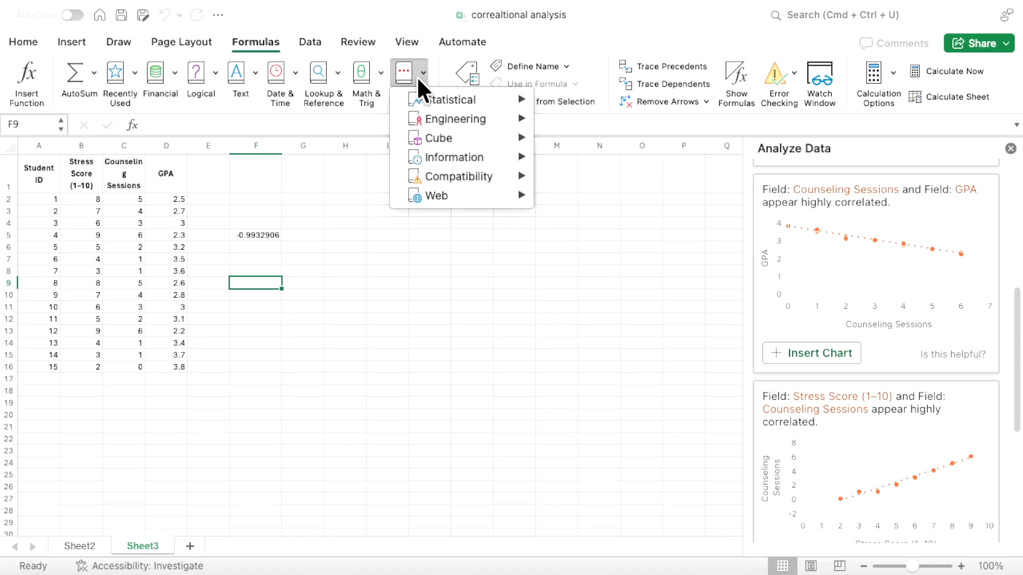
{"action": "mouse_move", "coordinate": [458, 99]}
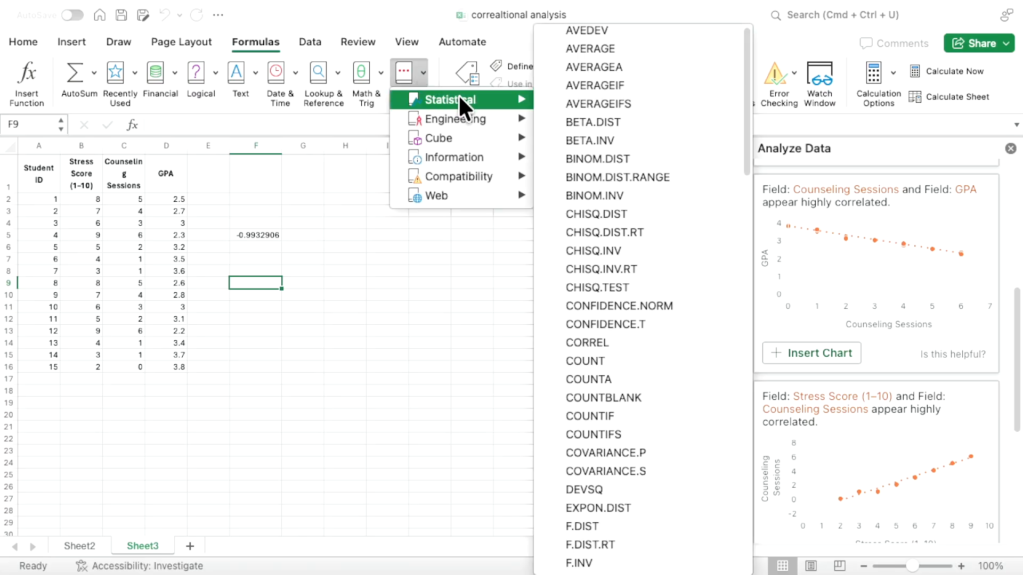
{"action": "left_click", "coordinate": [575, 343]}
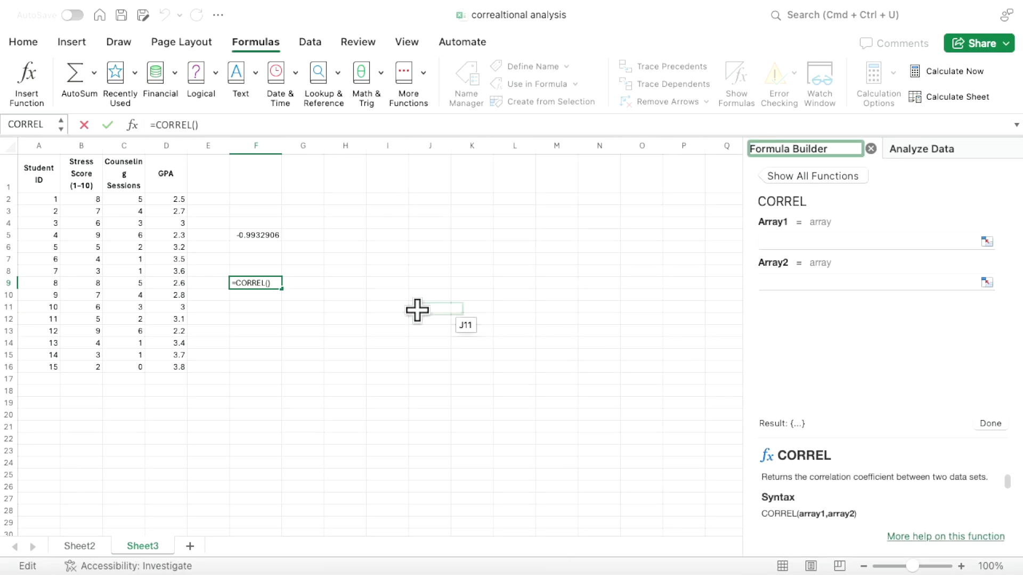
Step: Complete the F9 CORREL formula with counseling sessions C2:C16 and GPA values D2:D16 as its arrays
{"action": "left_click", "coordinate": [200, 126]}
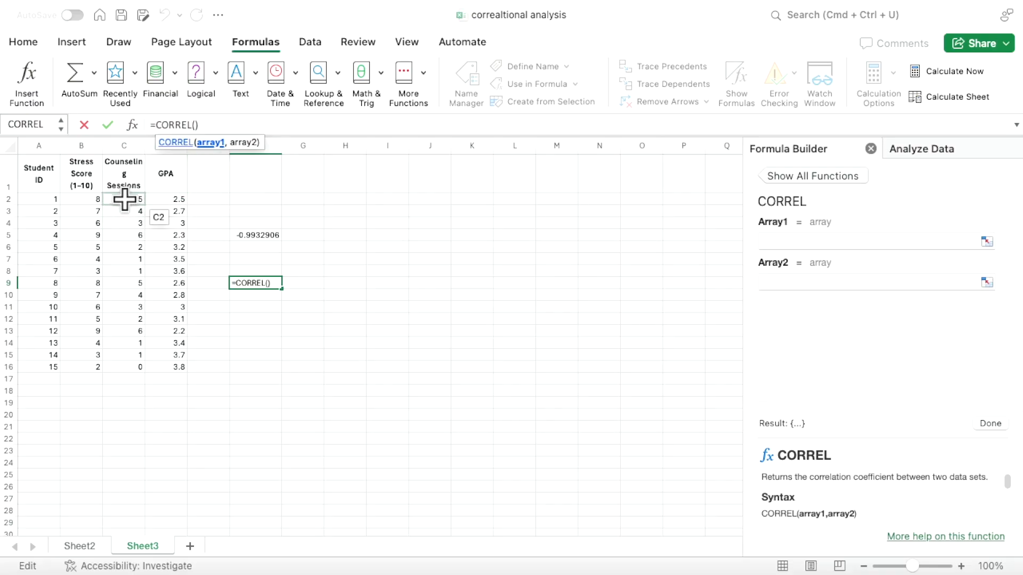
{"action": "left_click_drag", "start_coordinate": [124, 200], "coordinate": [133, 362]}
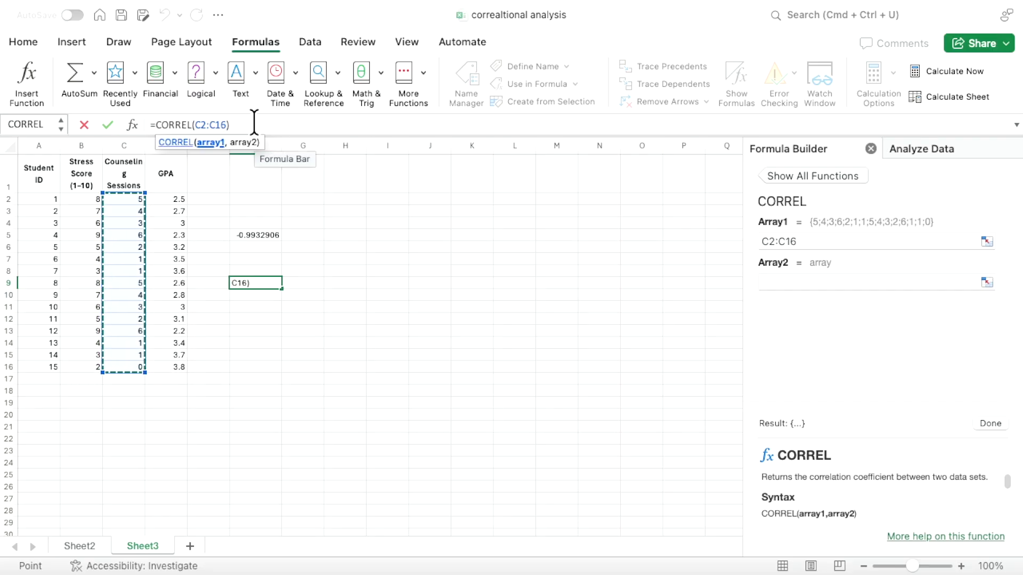
{"action": "type", "text": ","}
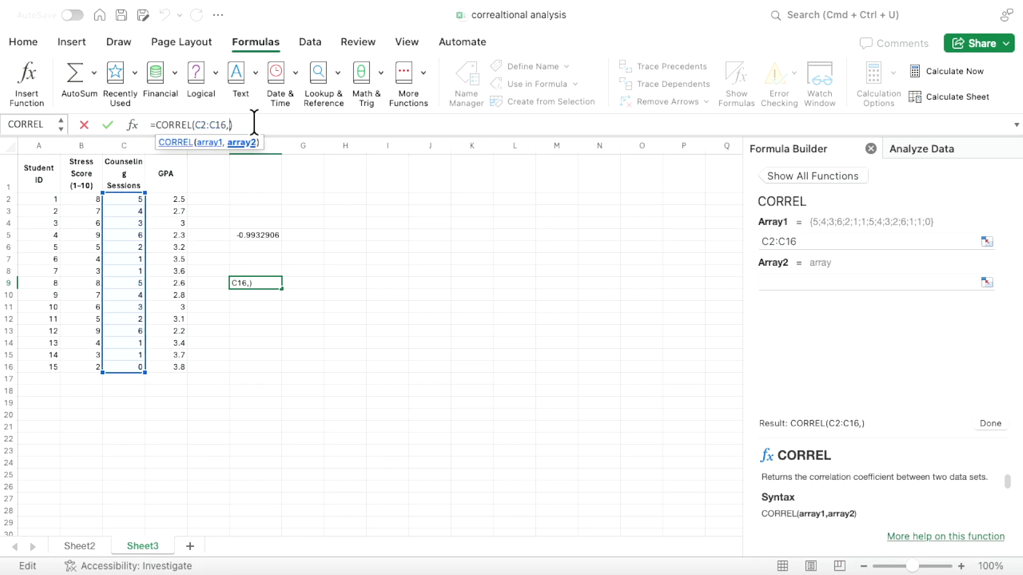
{"action": "left_click", "coordinate": [163, 201]}
{"action": "left_click_drag", "start_coordinate": [163, 200], "coordinate": [167, 366]}
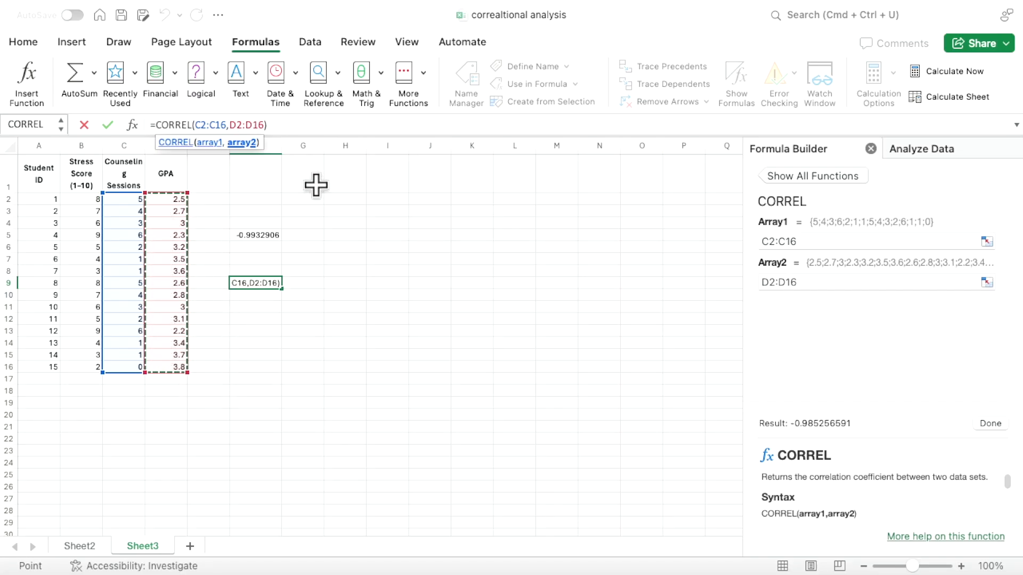
{"action": "left_click", "coordinate": [283, 126]}
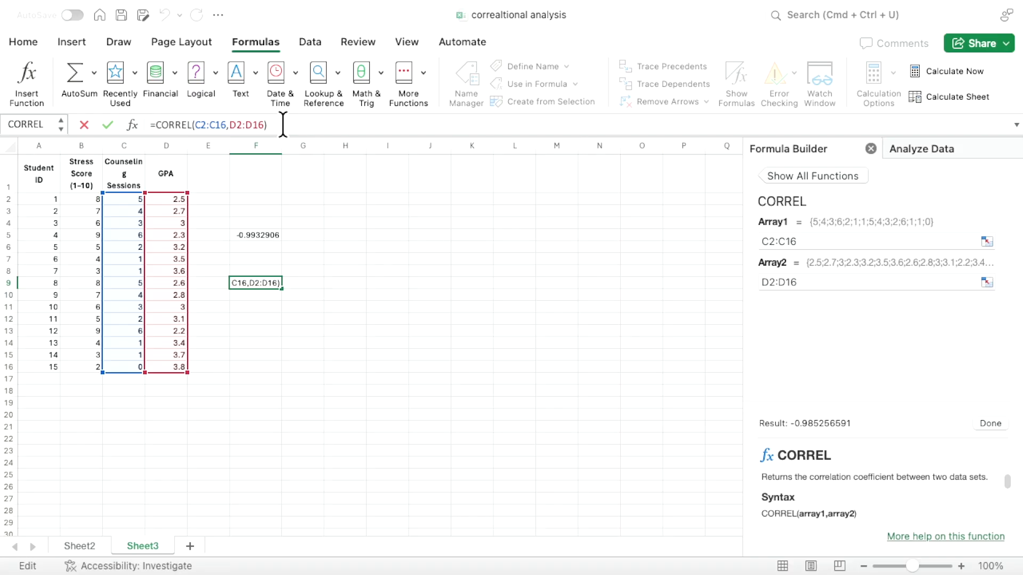
{"action": "key", "text": "Return"}
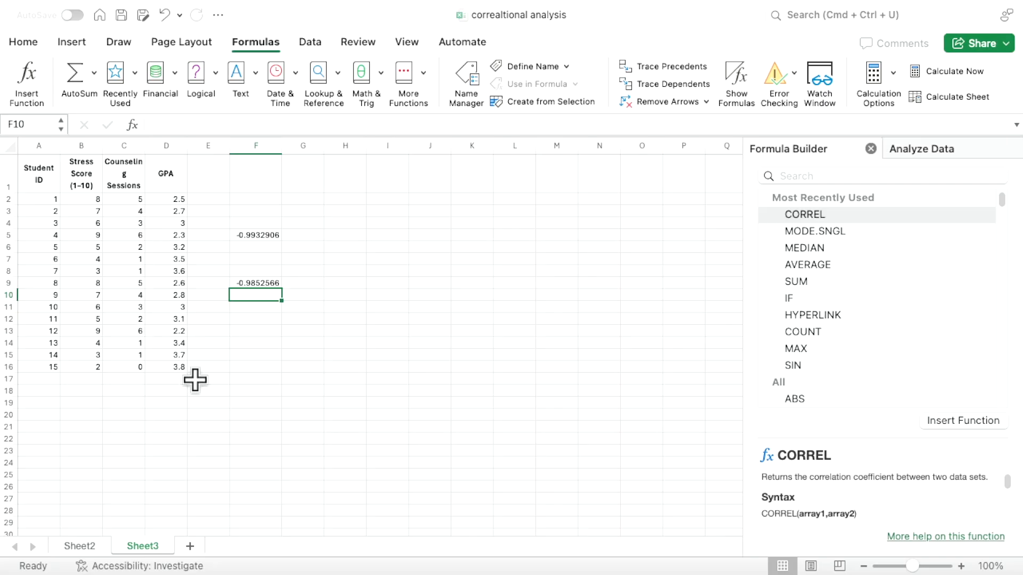
Step: Insert the statistical function CORREL in cell F11
{"action": "left_click", "coordinate": [271, 307]}
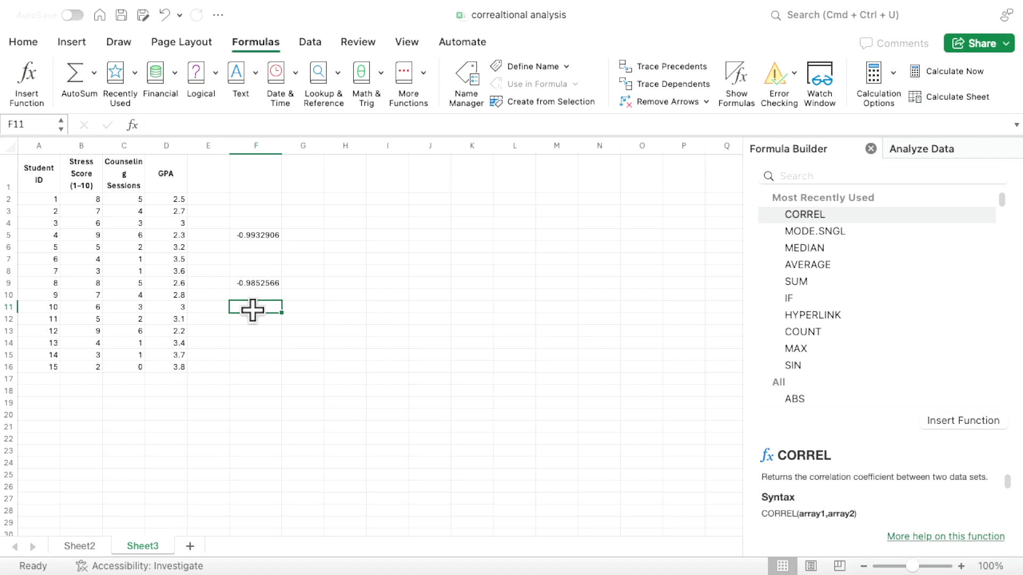
{"action": "left_click", "coordinate": [413, 79]}
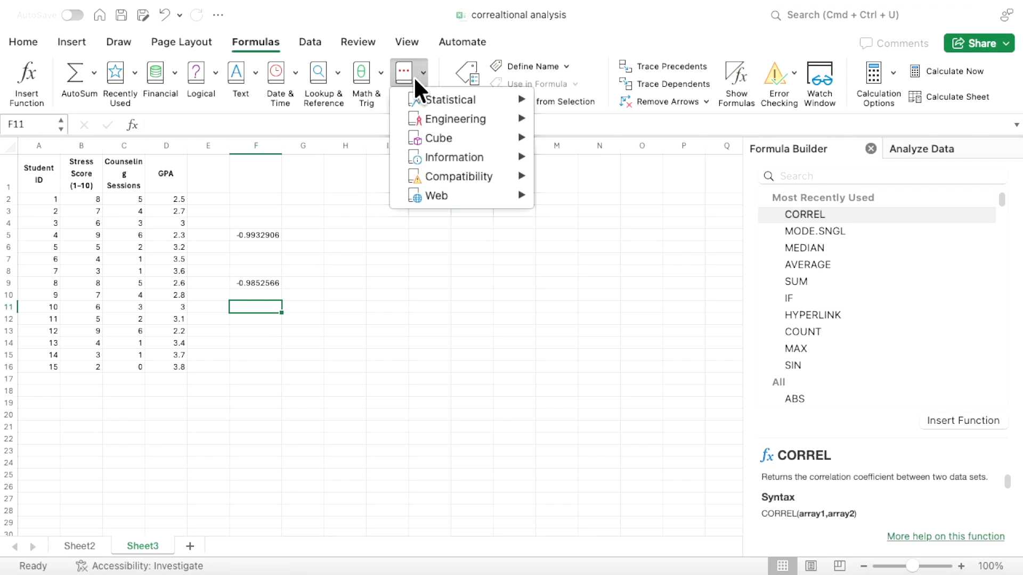
{"action": "mouse_move", "coordinate": [481, 101]}
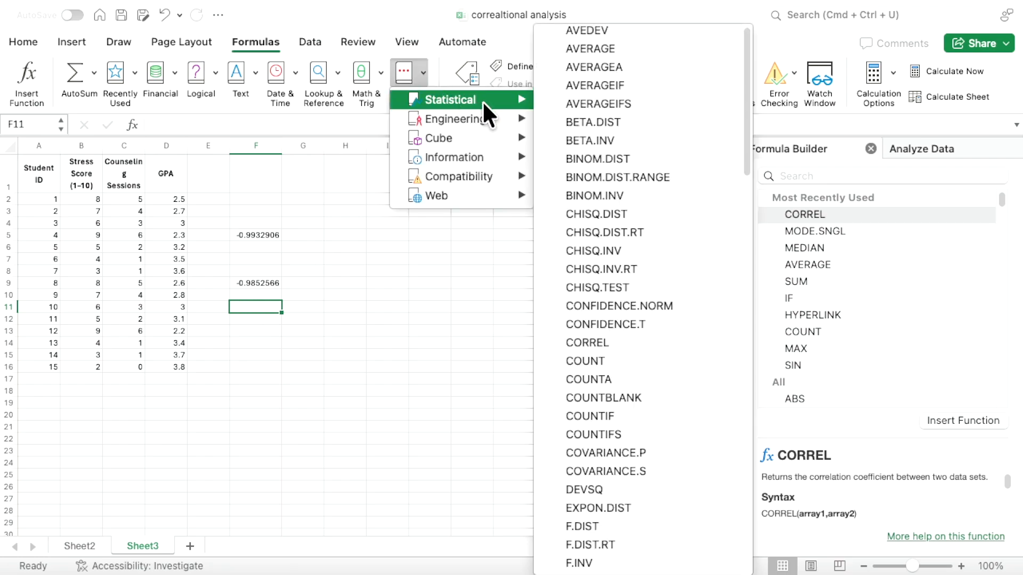
{"action": "left_click", "coordinate": [587, 341]}
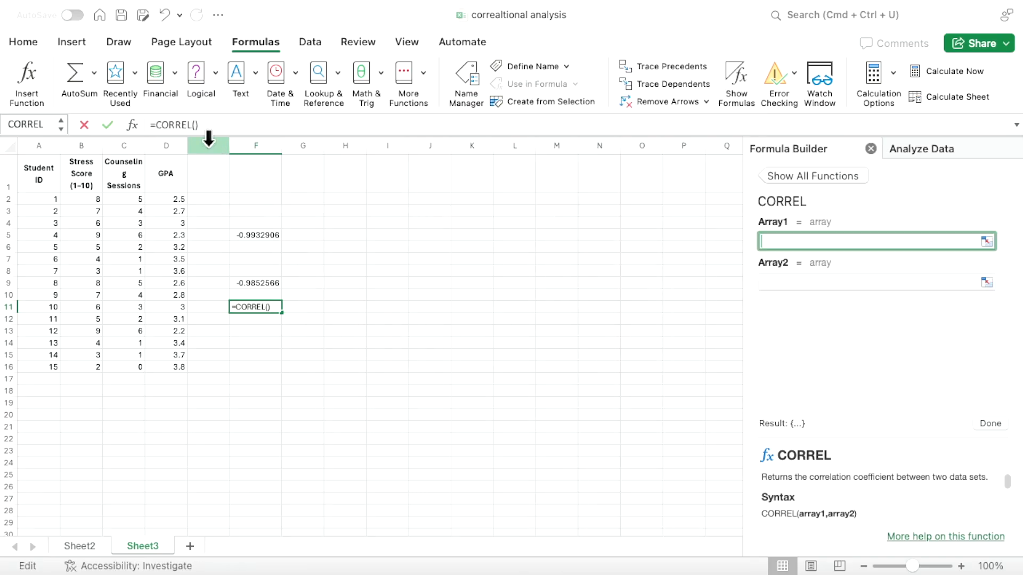
Step: Complete the F11 CORREL formula with stress scores B2:B16 and counseling sessions C2:C16 as its arrays
{"action": "left_click", "coordinate": [252, 126]}
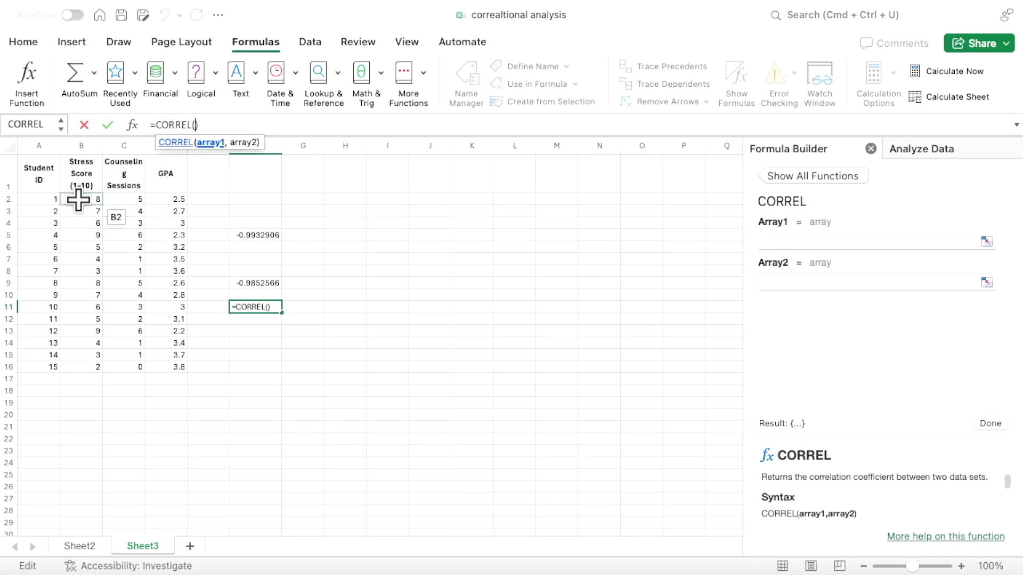
{"action": "left_click_drag", "start_coordinate": [75, 198], "coordinate": [85, 365]}
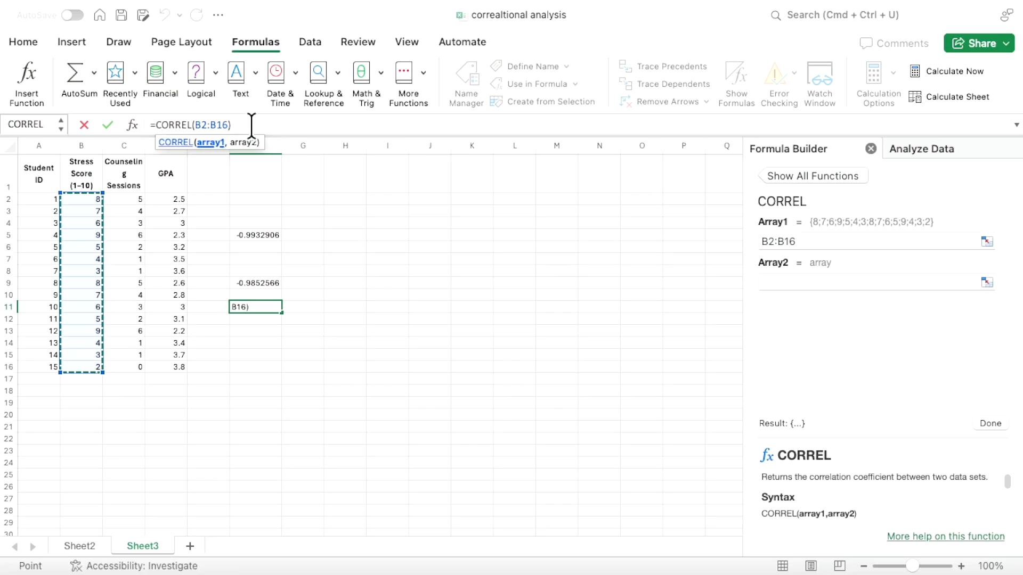
{"action": "type", "text": ","}
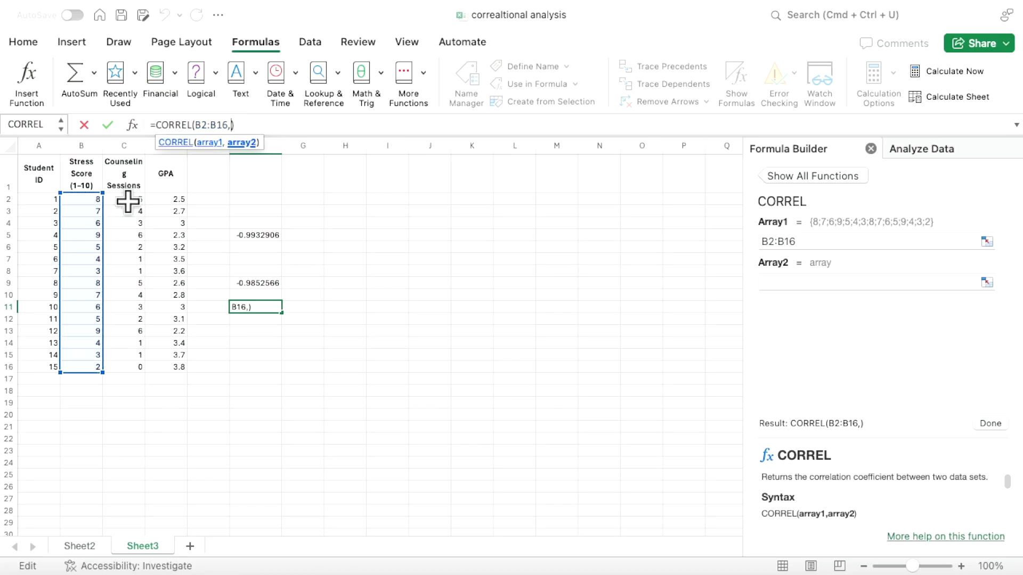
{"action": "left_click_drag", "start_coordinate": [124, 200], "coordinate": [128, 364]}
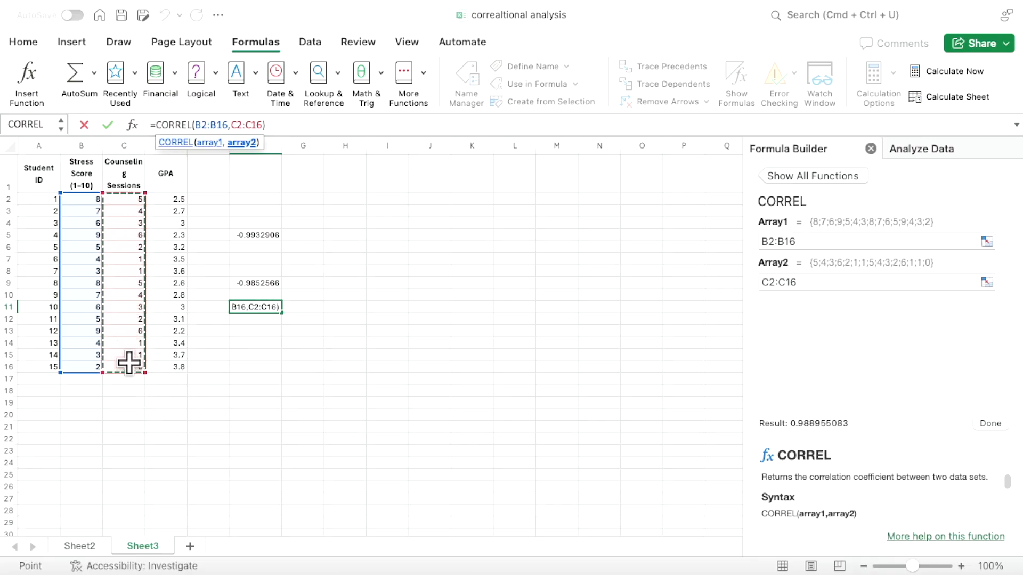
{"action": "left_click", "coordinate": [274, 125]}
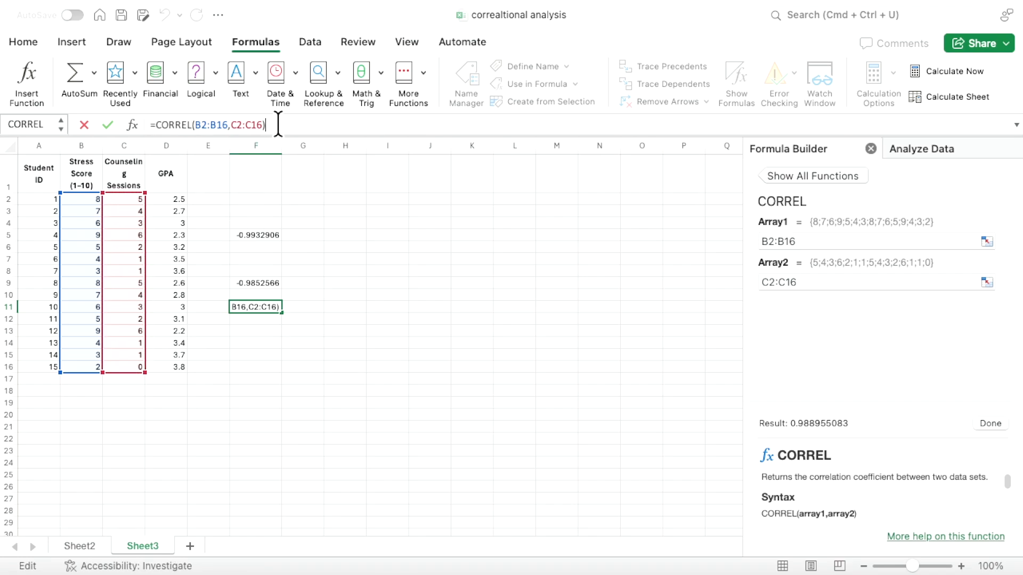
{"action": "key", "text": "Return"}
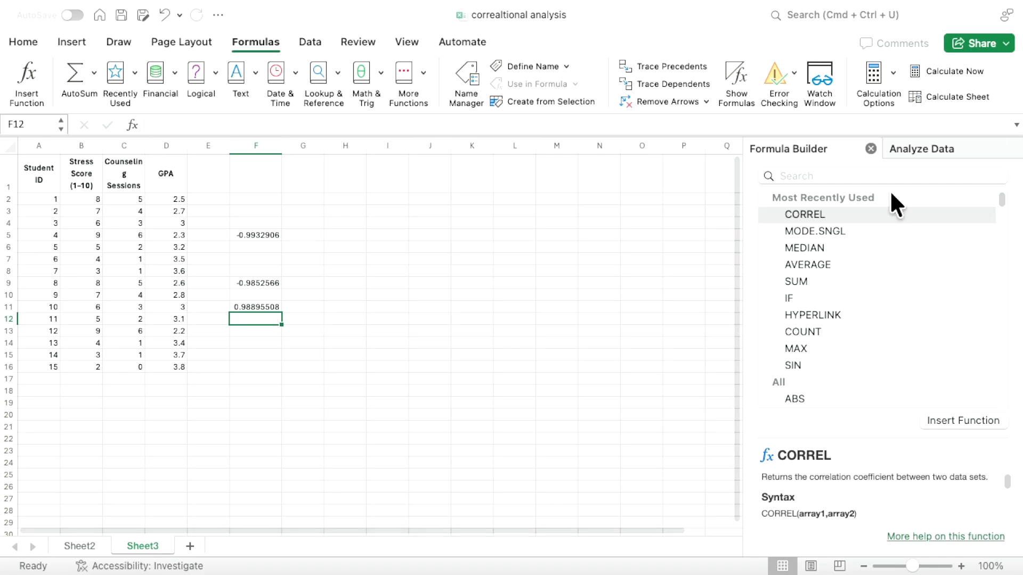
Step: Close the Formula Builder, insert the suggested Counseling Sessions and GPA scatter chart, and place it beside the correlation results, starting around cell H3
{"action": "left_click", "coordinate": [871, 150]}
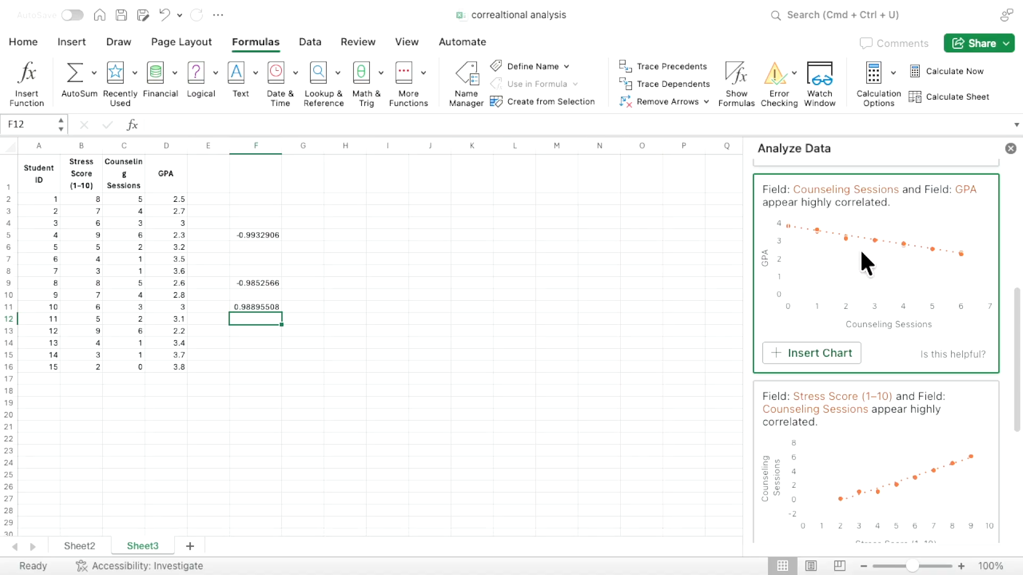
{"action": "left_click", "coordinate": [783, 354]}
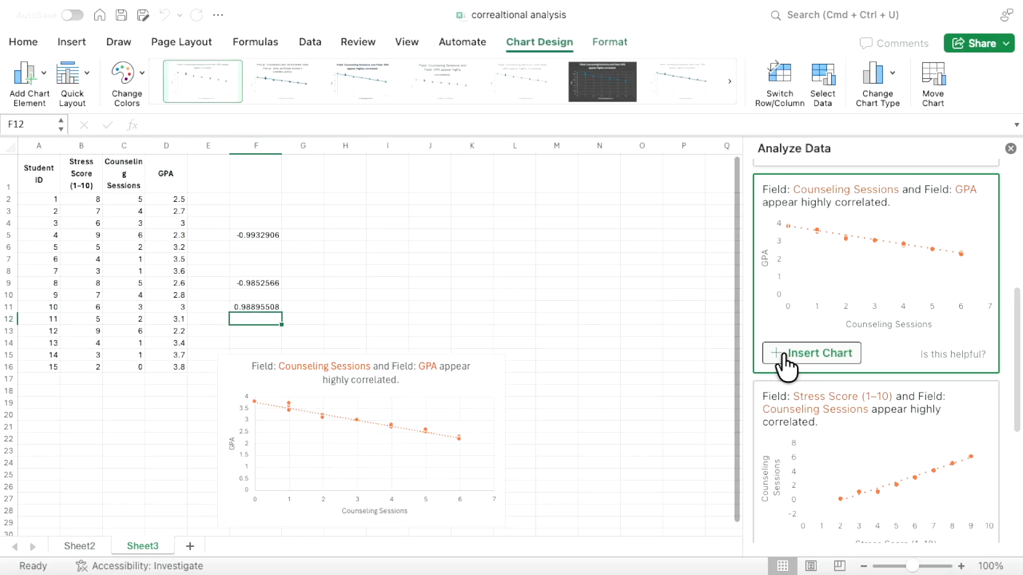
{"action": "left_click_drag", "start_coordinate": [414, 401], "coordinate": [557, 308]}
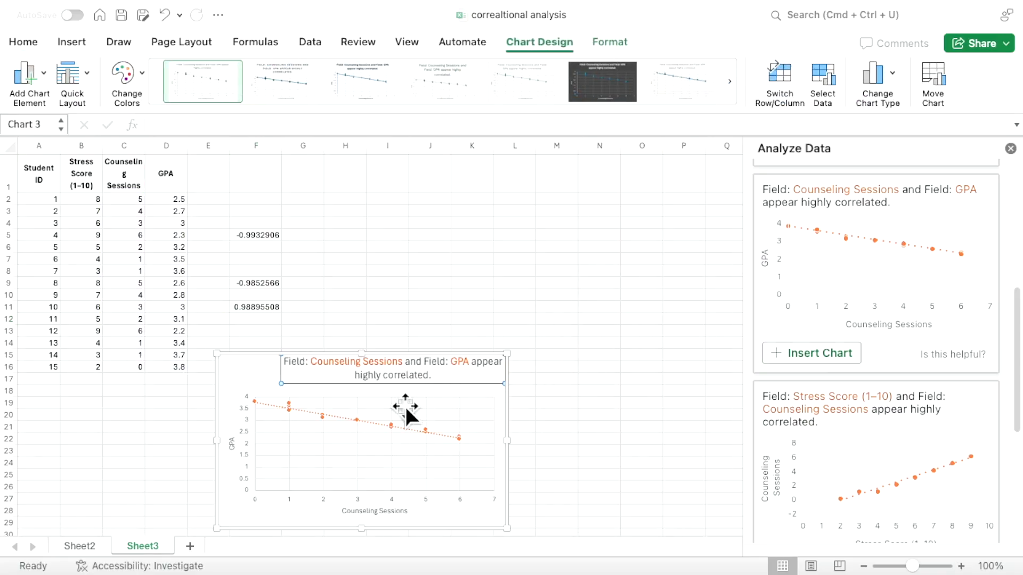
{"action": "left_click_drag", "start_coordinate": [265, 370], "coordinate": [427, 237]}
Step: Try the seventh chart style on the scatter chart and settle on the fourth style with the large title
{"action": "left_click", "coordinate": [450, 226]}
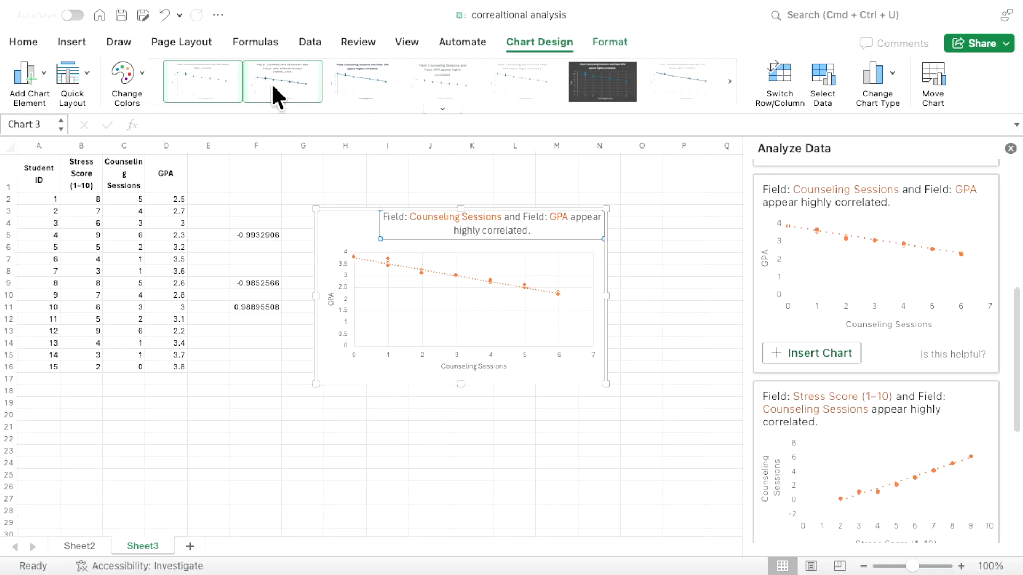
{"action": "left_click", "coordinate": [682, 74]}
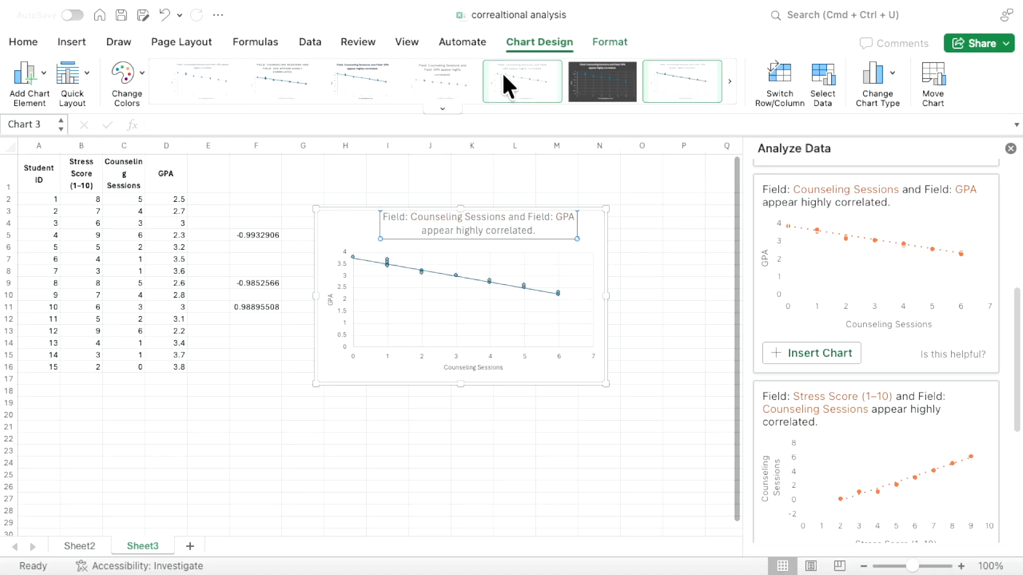
{"action": "left_click", "coordinate": [438, 75]}
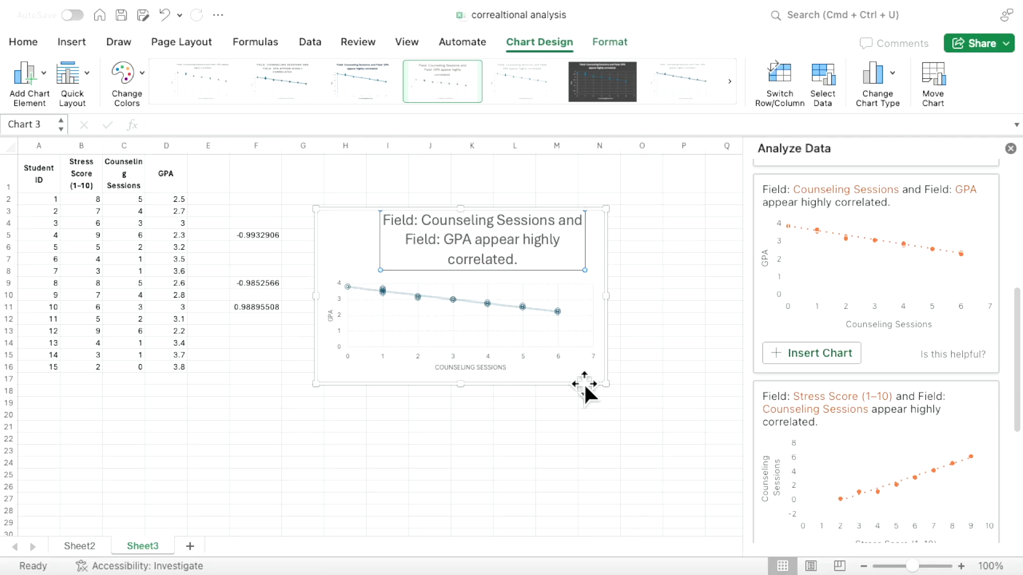
Step: Resize the scatter chart to span about columns H to S and rows 3 to 21
{"action": "left_click_drag", "start_coordinate": [607, 383], "coordinate": [736, 522]}
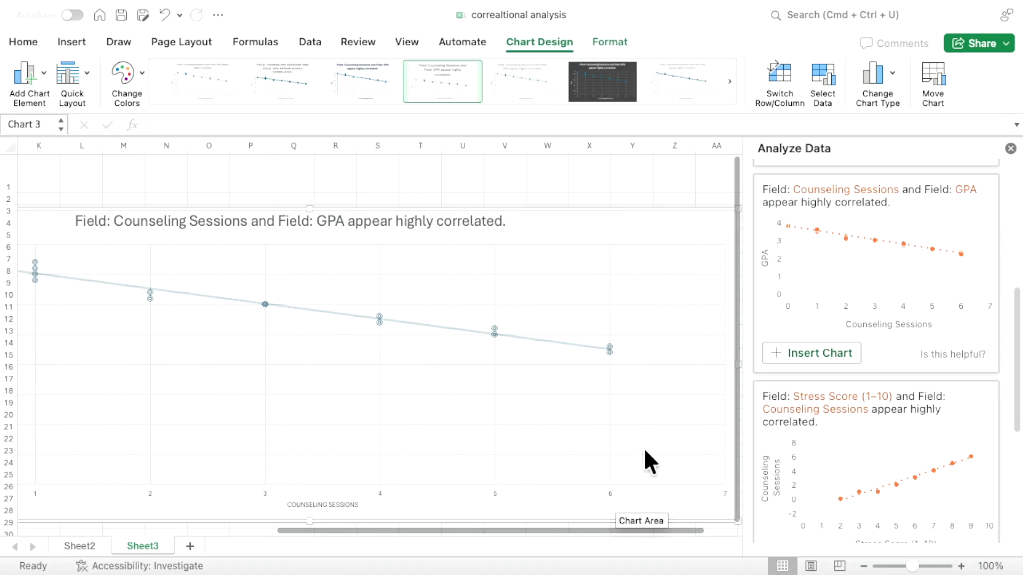
{"action": "scroll", "coordinate": [644, 449], "scroll_direction": "down", "scroll_amount": 3}
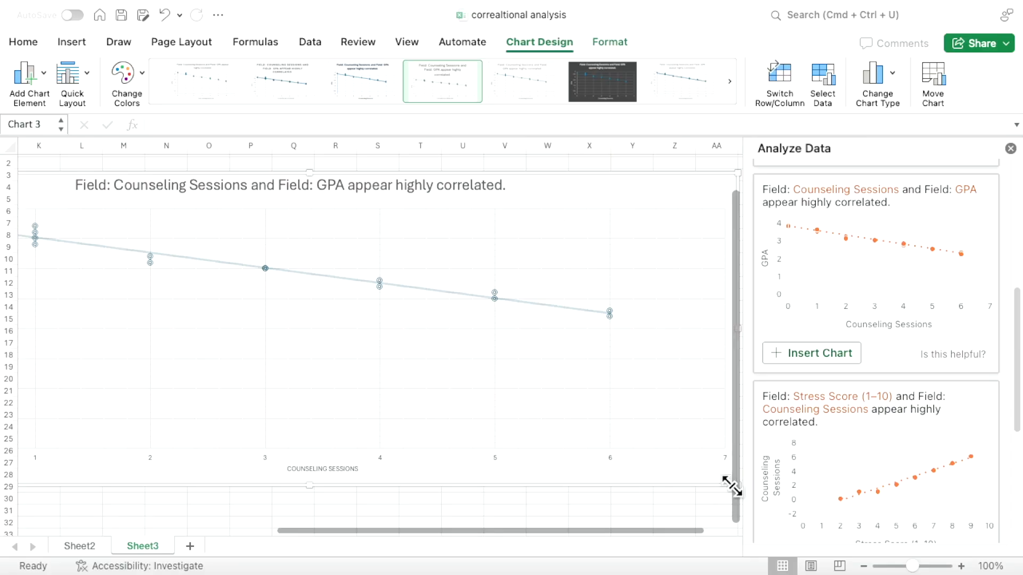
{"action": "scroll", "coordinate": [680, 452], "scroll_direction": "up", "scroll_amount": 3}
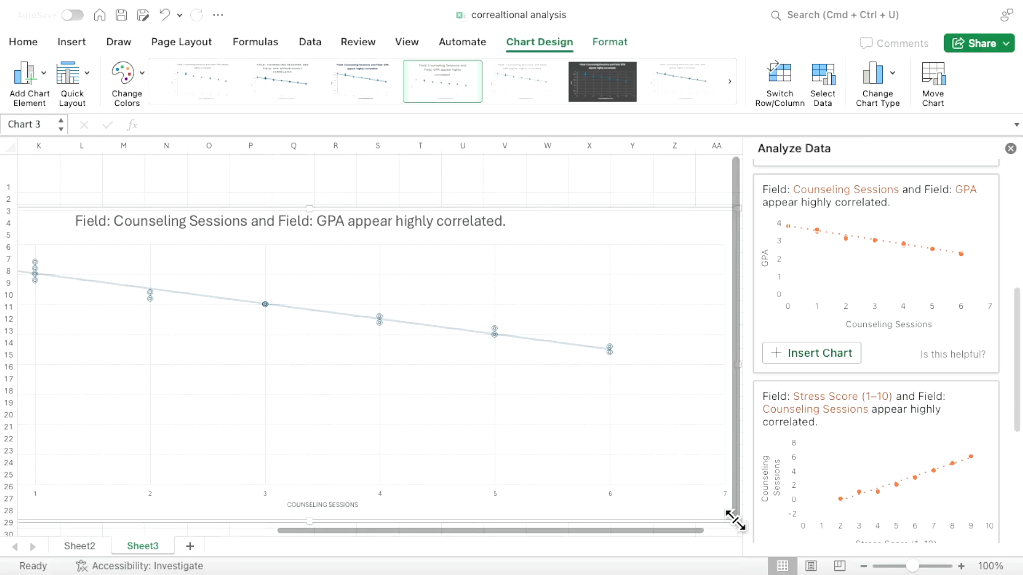
{"action": "scroll", "coordinate": [575, 528], "scroll_direction": "right", "scroll_amount": 2}
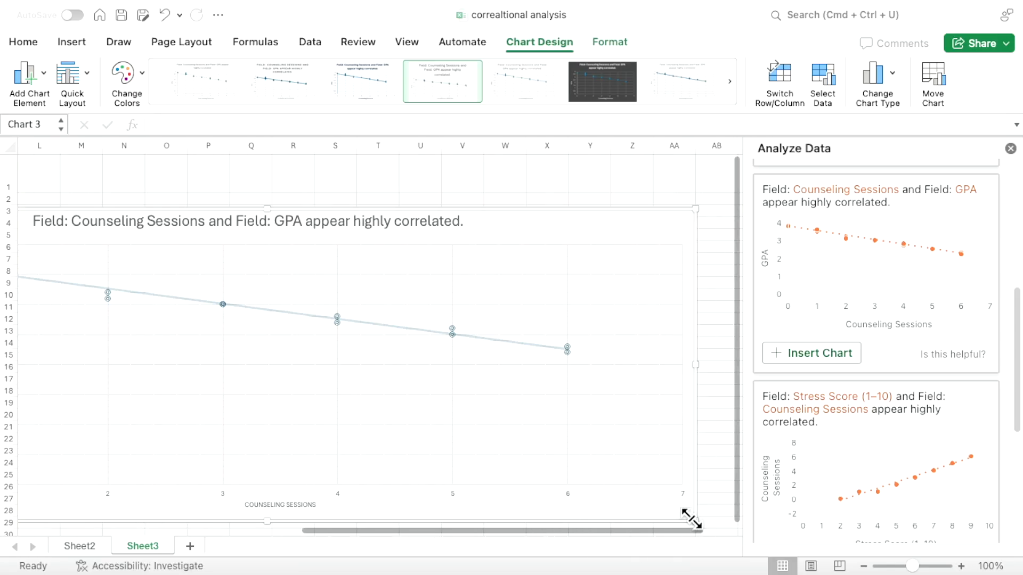
{"action": "left_click_drag", "start_coordinate": [694, 519], "coordinate": [513, 368]}
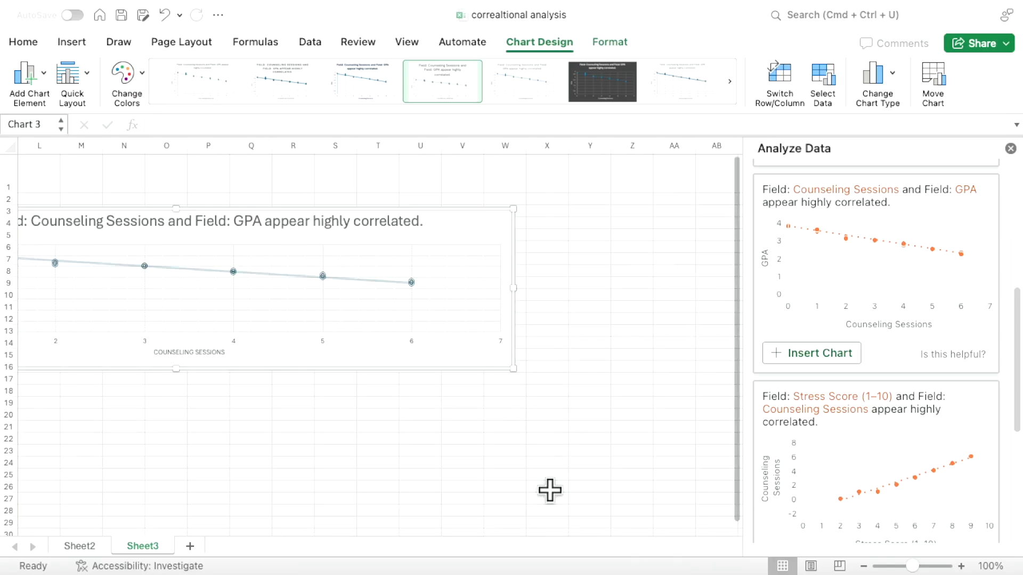
{"action": "left_click_drag", "start_coordinate": [527, 527], "coordinate": [422, 529]}
{"action": "scroll", "coordinate": [238, 403], "scroll_direction": "down", "scroll_amount": 1}
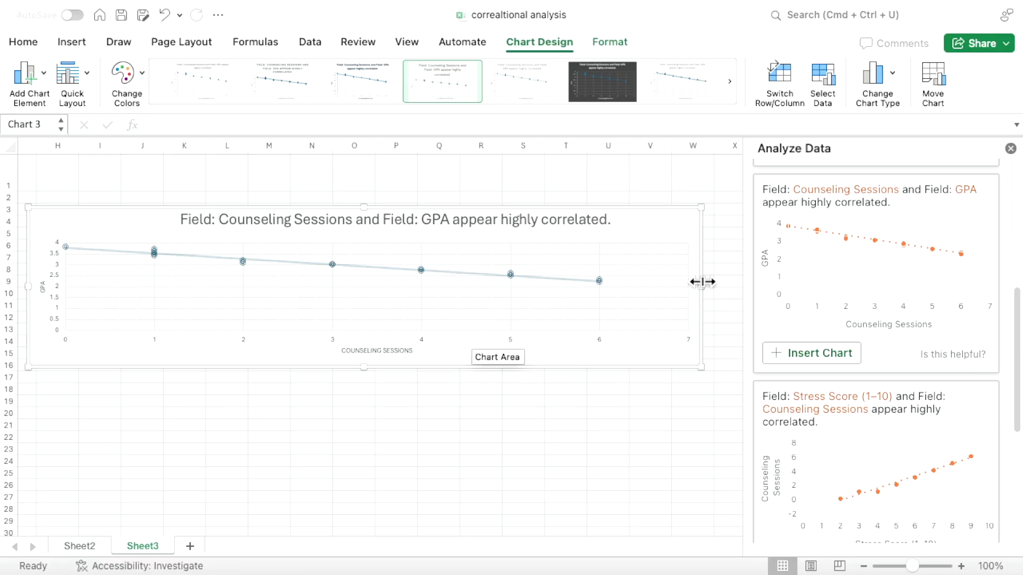
{"action": "left_click_drag", "start_coordinate": [701, 286], "coordinate": [515, 301]}
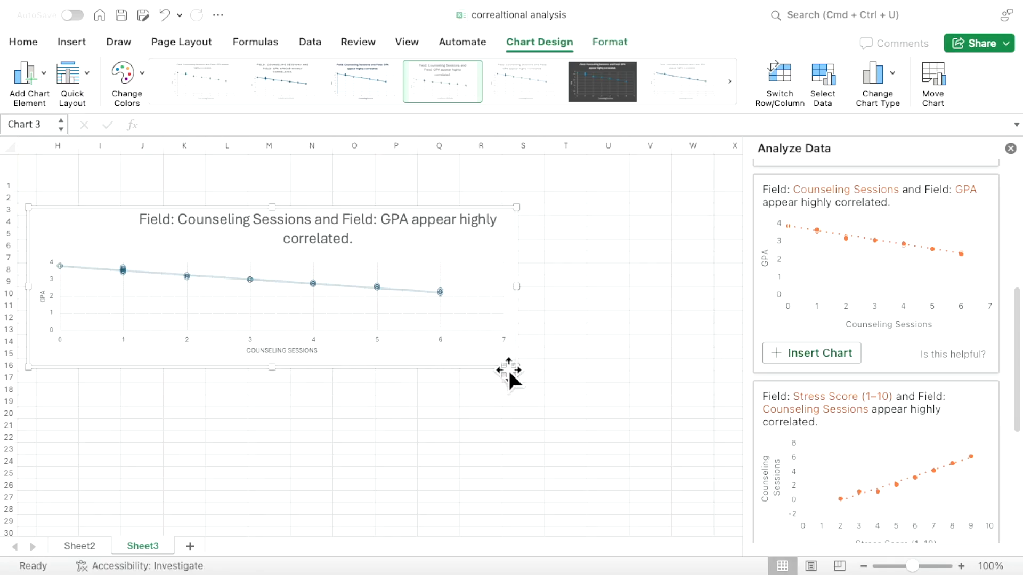
{"action": "left_click_drag", "start_coordinate": [272, 367], "coordinate": [278, 423]}
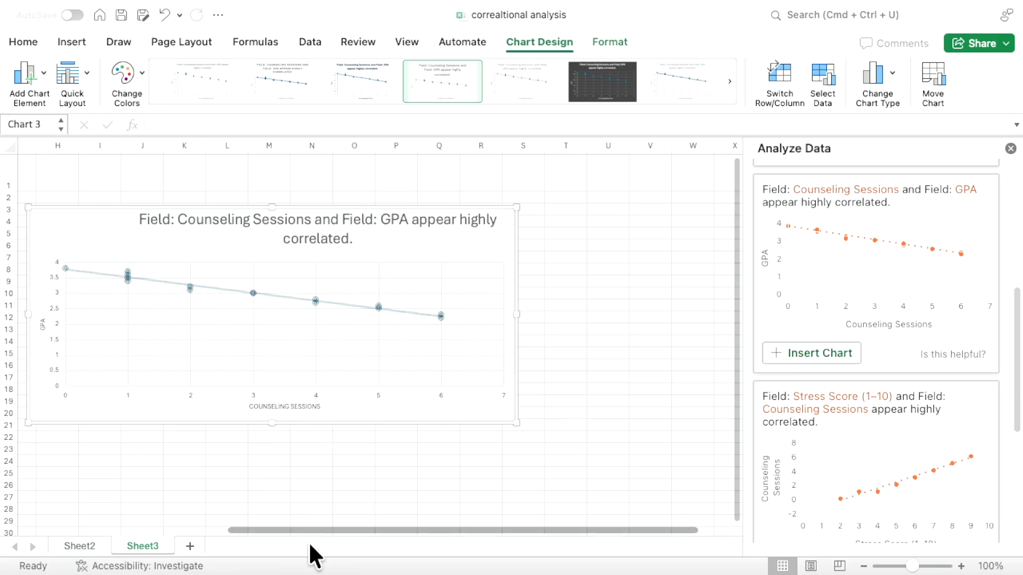
{"action": "left_click_drag", "start_coordinate": [391, 529], "coordinate": [149, 511]}
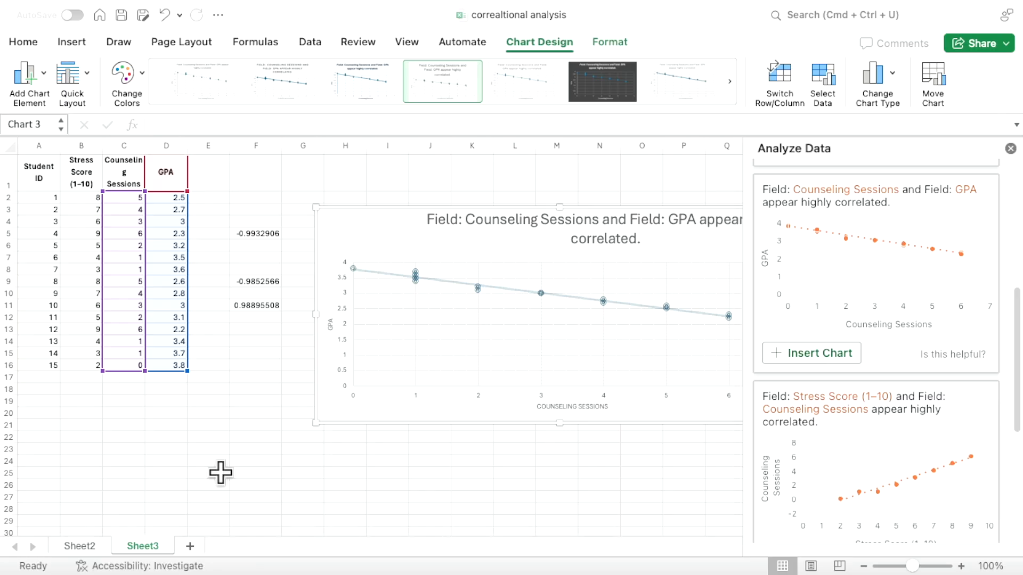